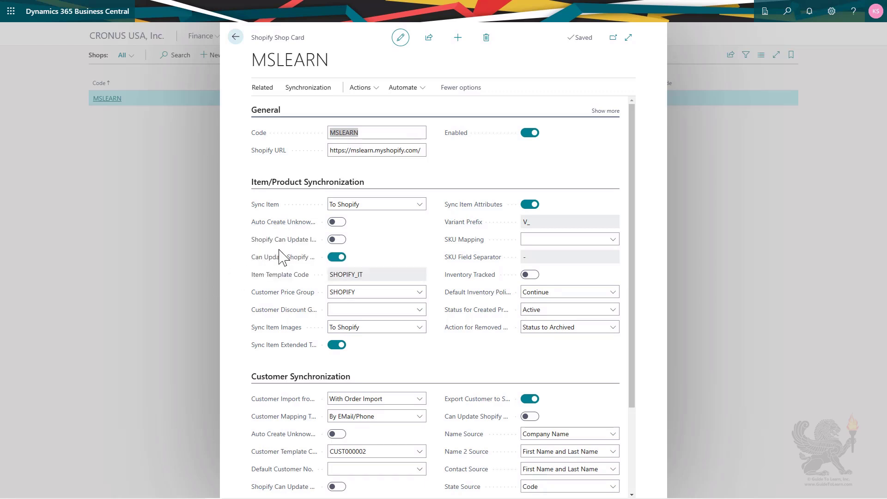
Step: View the sales prices of the SHOPIFY customer price group assigned to the shop, and return to the shop card
mouse_move(285, 250)
mouse_move(274, 265)
scroll(330, 408, down, 3)
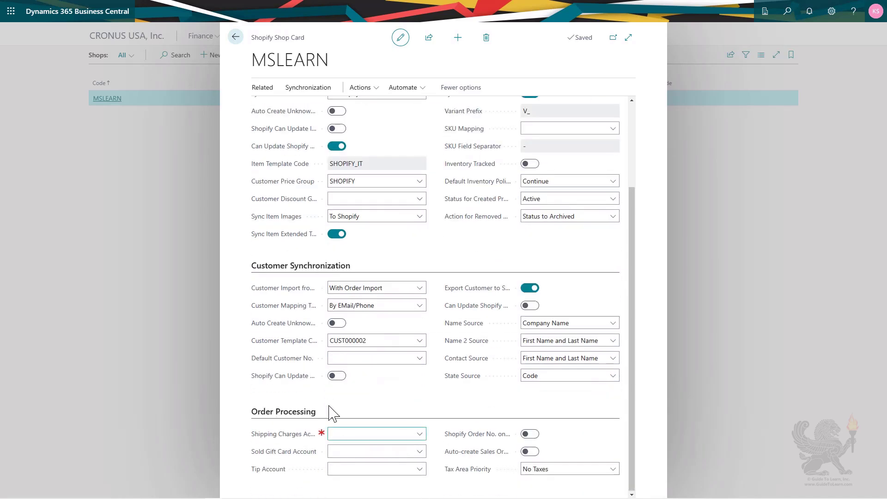
click(382, 346)
click(421, 187)
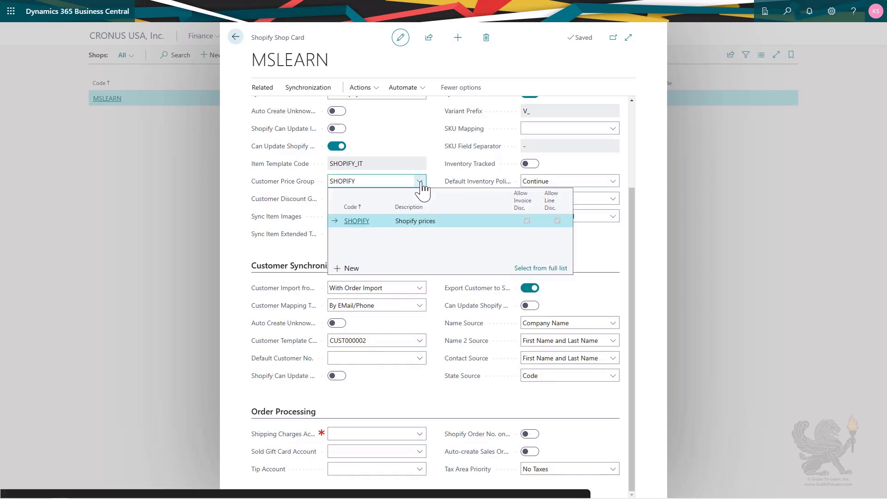
click(553, 273)
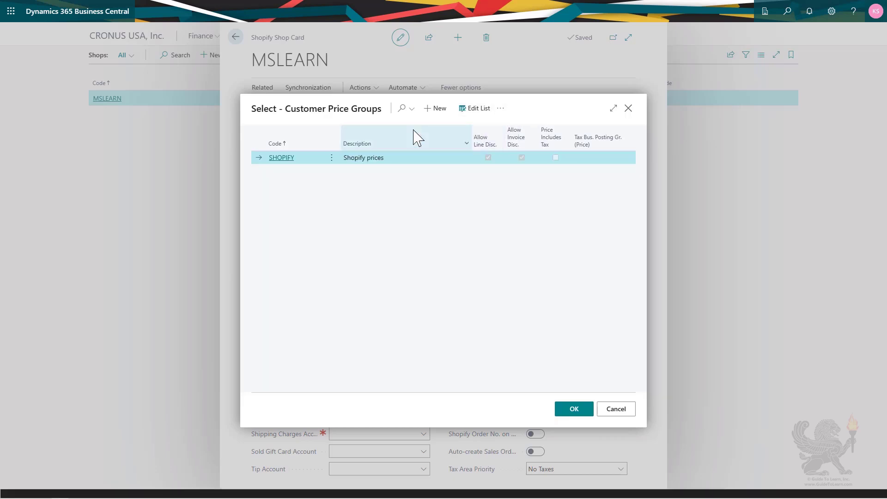
click(501, 111)
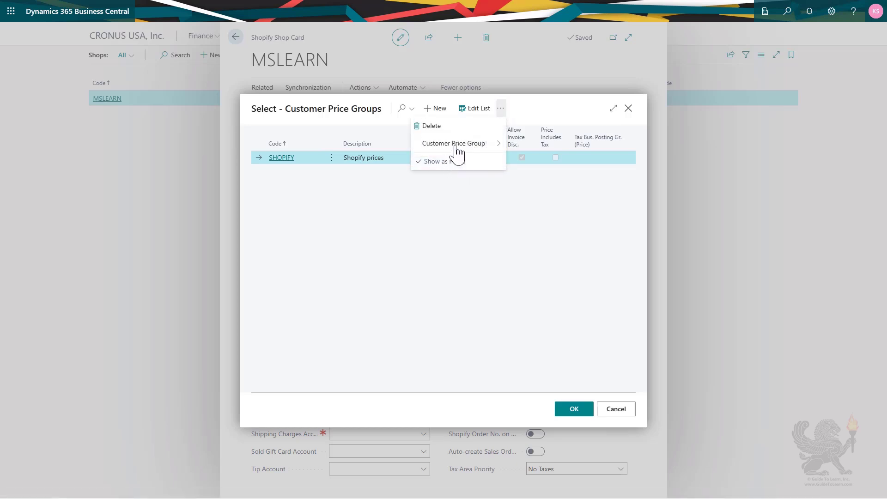
mouse_move(457, 153)
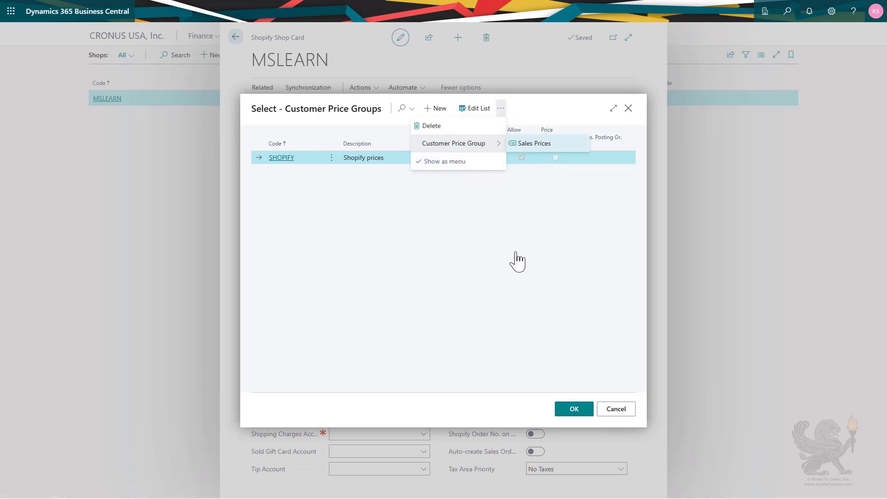
click(514, 278)
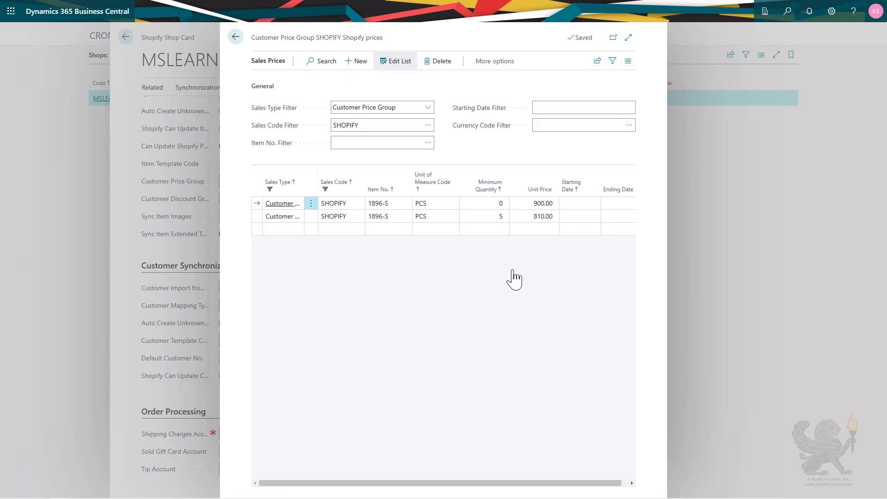
key(Escape)
key(Escape)
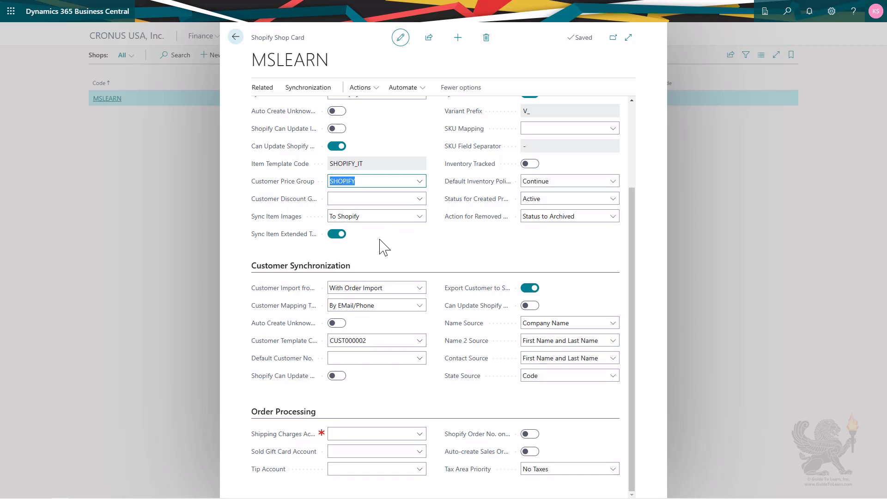
Step: Check which SKU Mapping options are available in the Item/Product Synchronization section
scroll(378, 245, up, 1)
scroll(382, 281, up, 1)
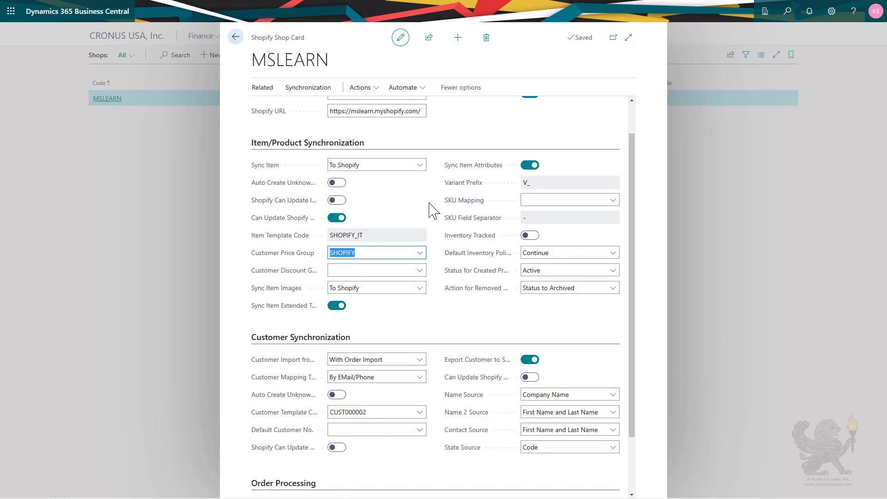
click(612, 201)
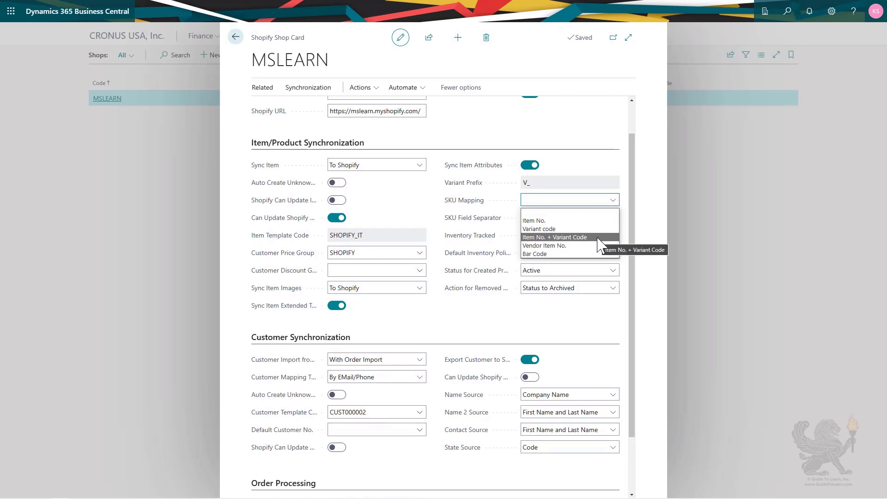
click(638, 218)
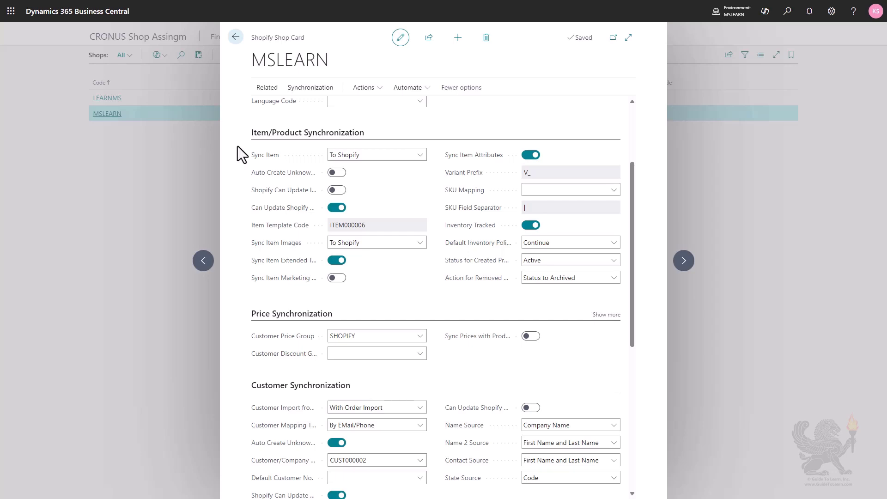
Step: Check the available Sync Item directions and the related item creation and update settings
click(376, 154)
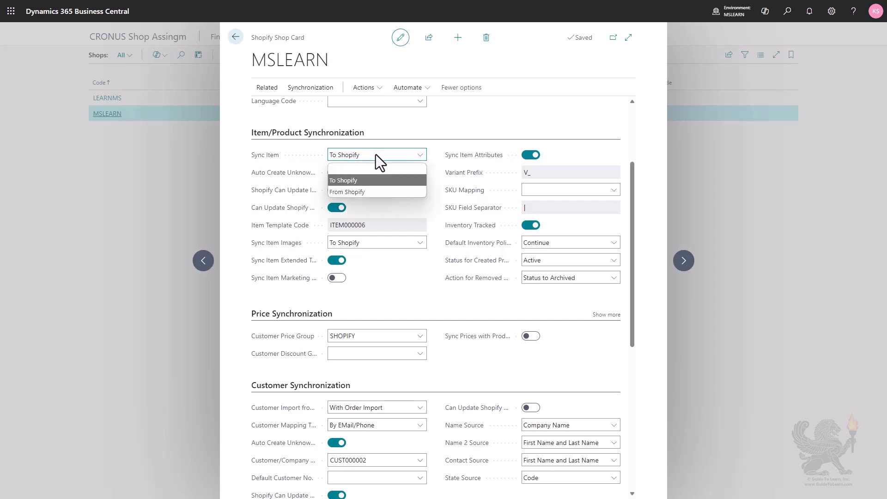
click(376, 154)
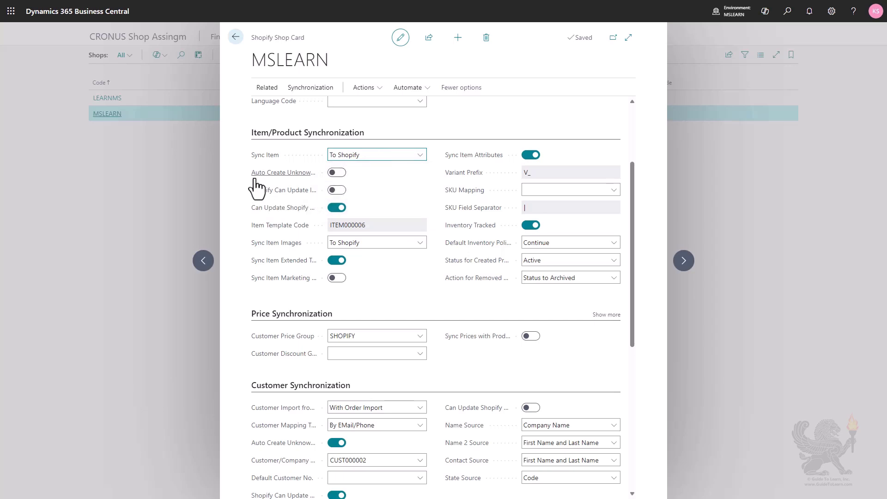
mouse_move(255, 181)
mouse_move(276, 214)
Step: Open the sales prices of the SHOPIFY customer price group chosen in the Price Synchronization section
click(421, 344)
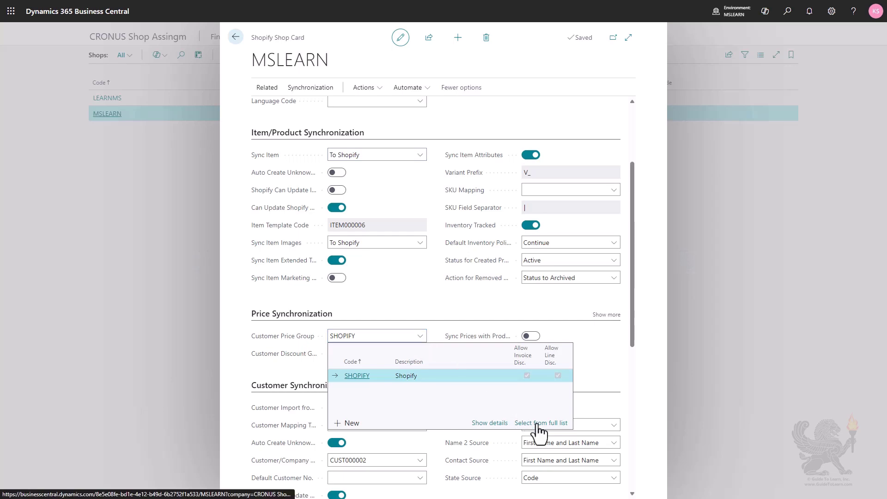
click(538, 423)
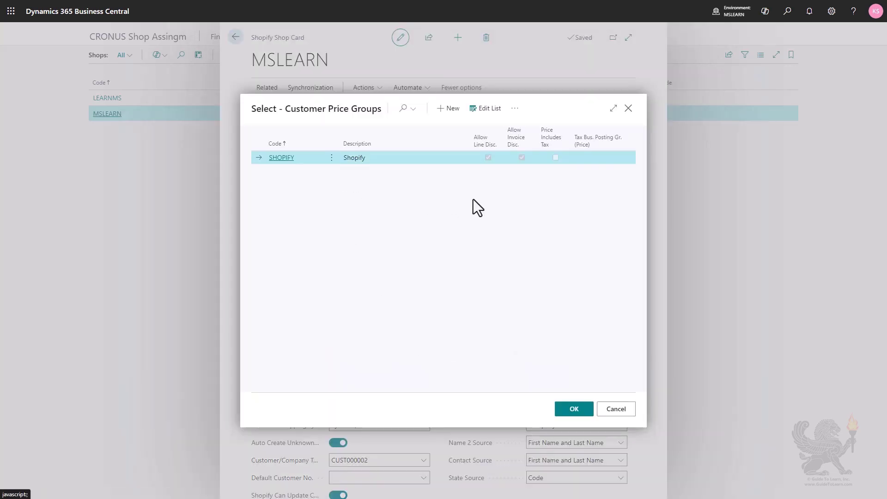
click(514, 109)
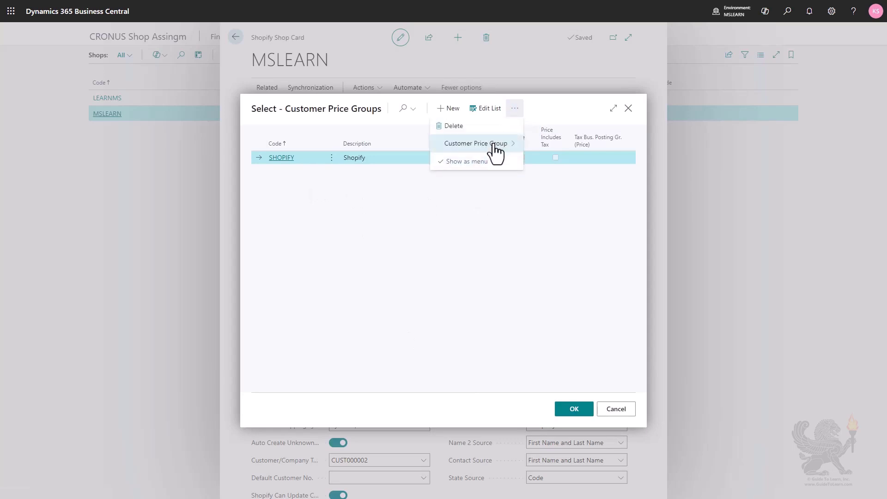
mouse_move(494, 148)
click(540, 143)
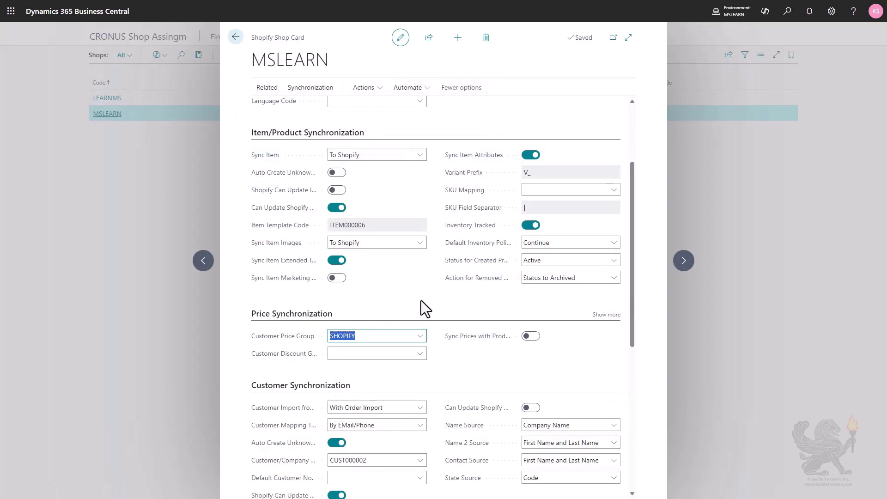
Step: Check the available customer/company templates in the Customer Synchronization section
scroll(420, 301, down, 2)
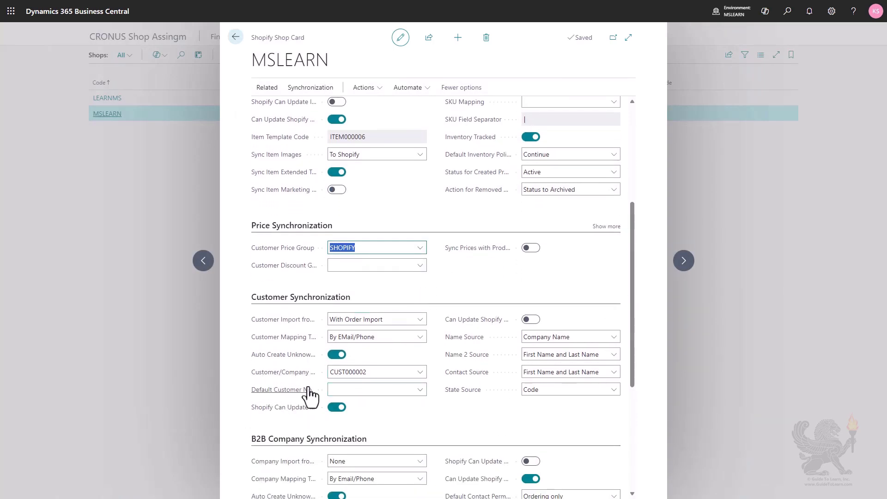
click(420, 374)
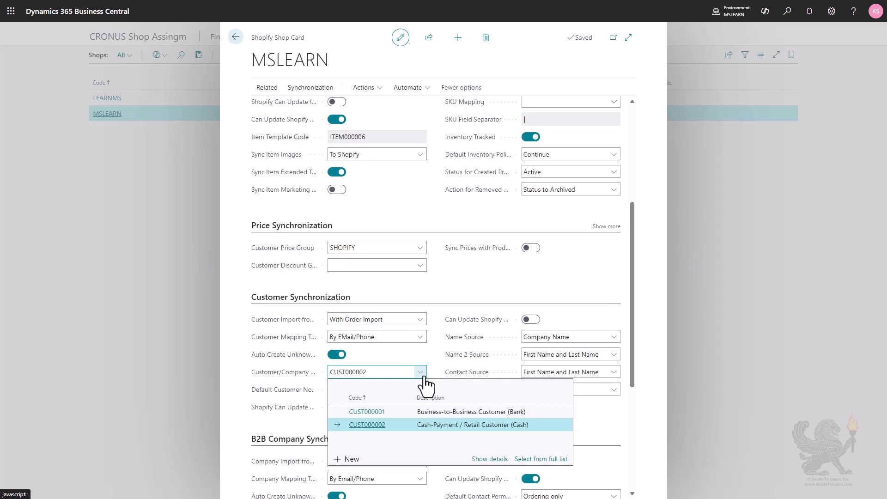
click(424, 378)
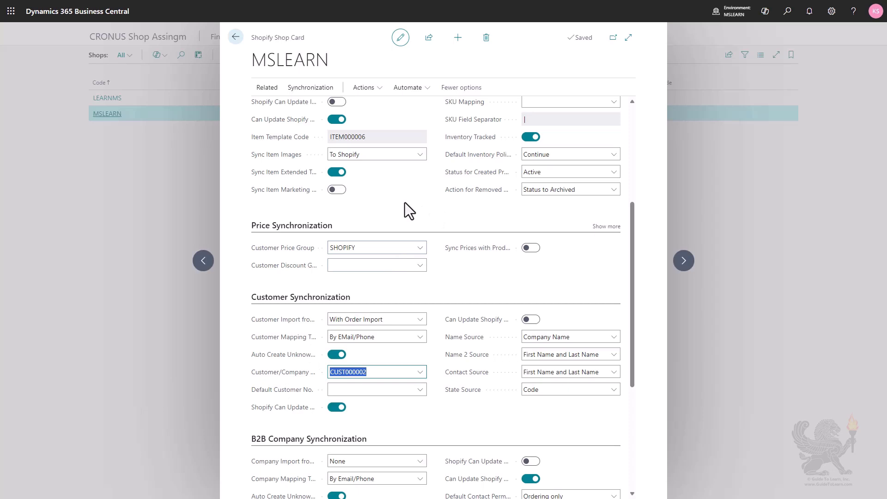
Step: Check the available Sync Item Images options and the item text synchronization setting
scroll(405, 202, up, 1)
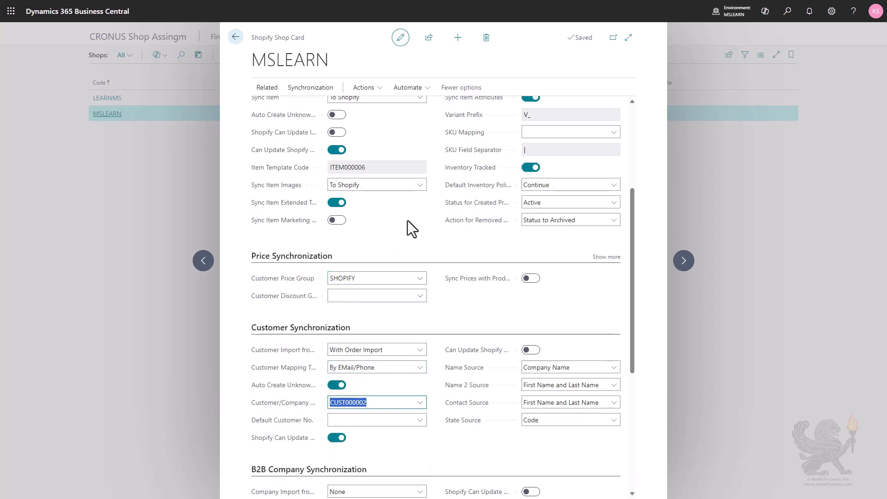
scroll(407, 220, up, 3)
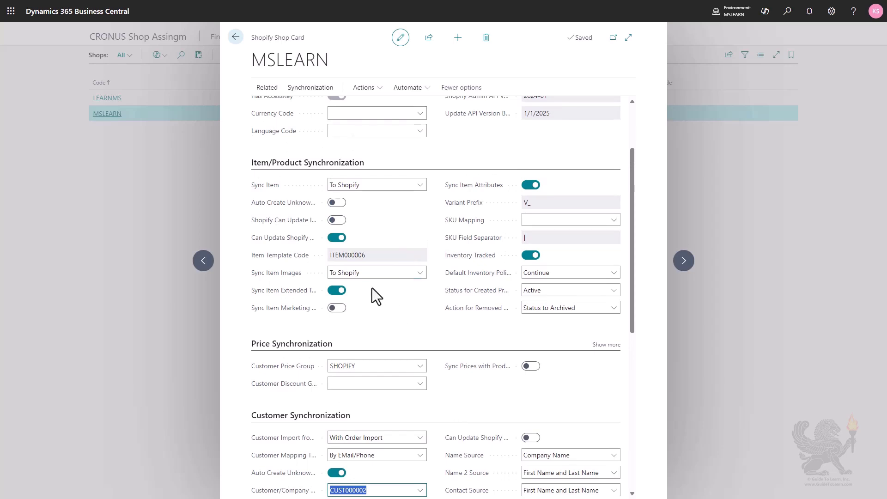
click(368, 275)
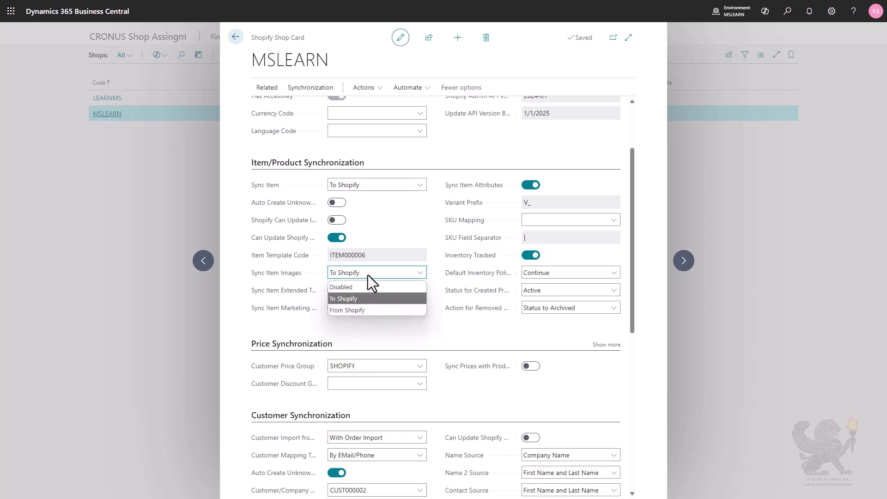
click(368, 275)
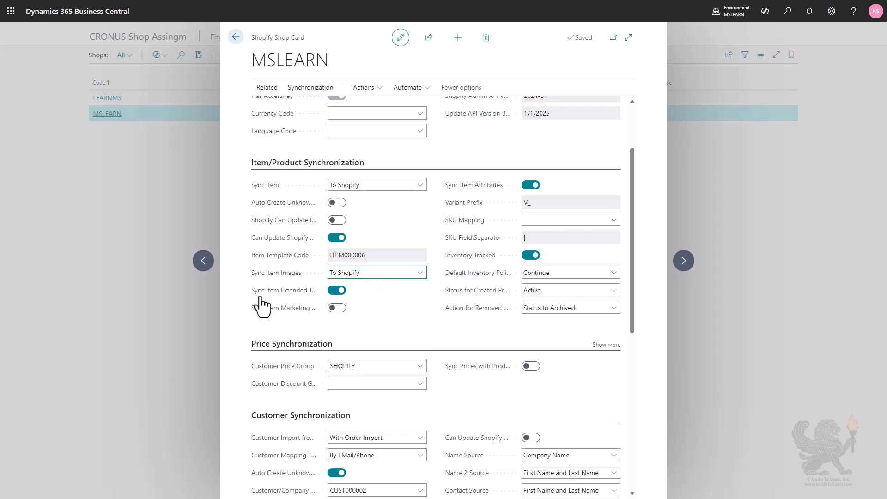
mouse_move(261, 304)
Step: Check the available options for SKU Mapping and for the status of created products
click(614, 220)
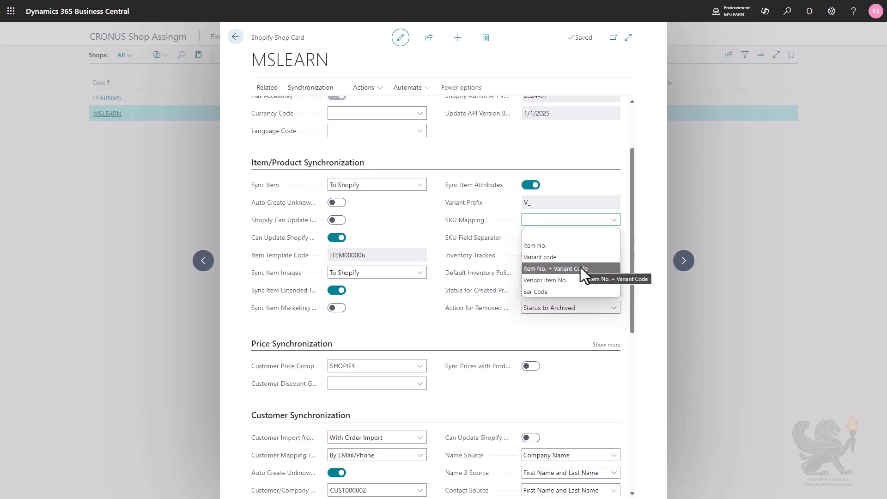
key(Escape)
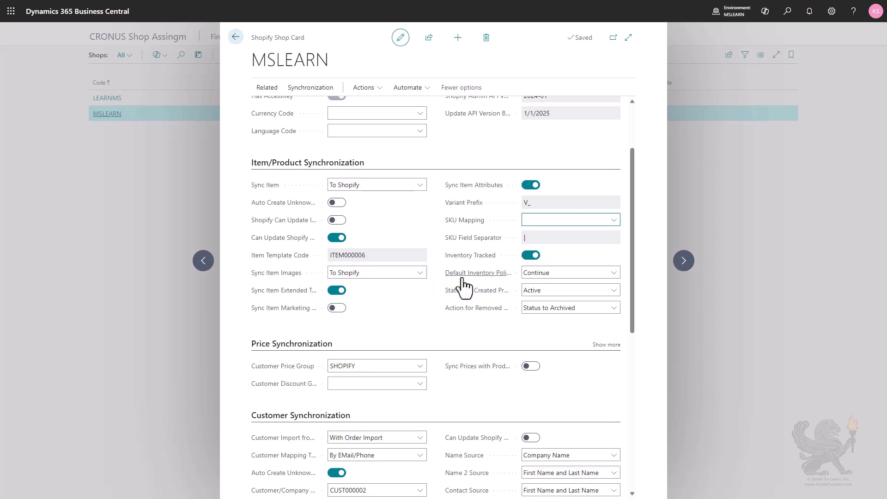
mouse_move(463, 286)
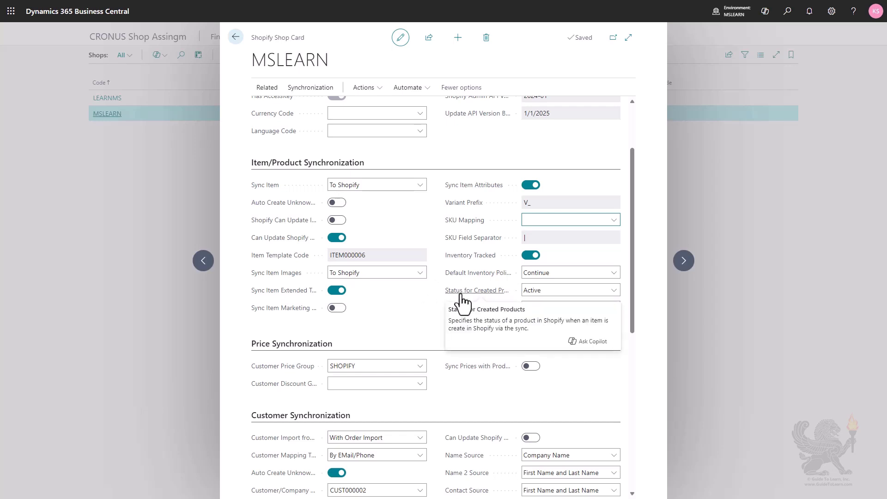
click(556, 287)
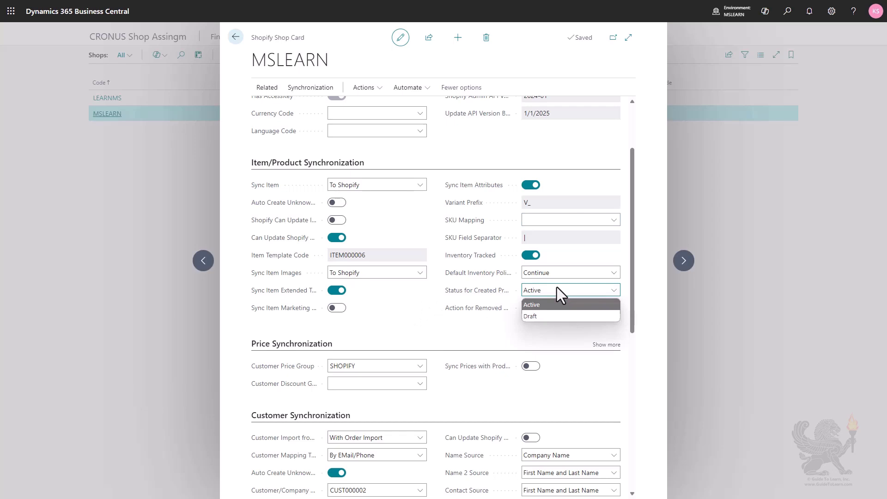
click(556, 286)
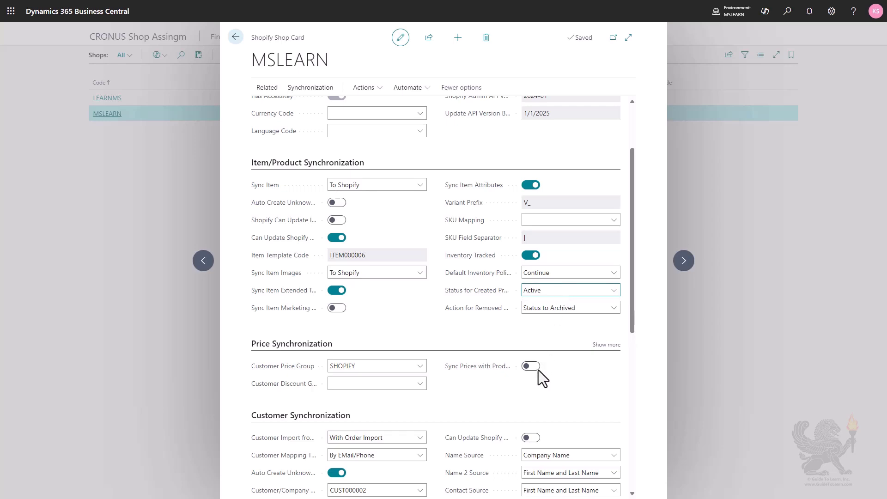
mouse_move(467, 319)
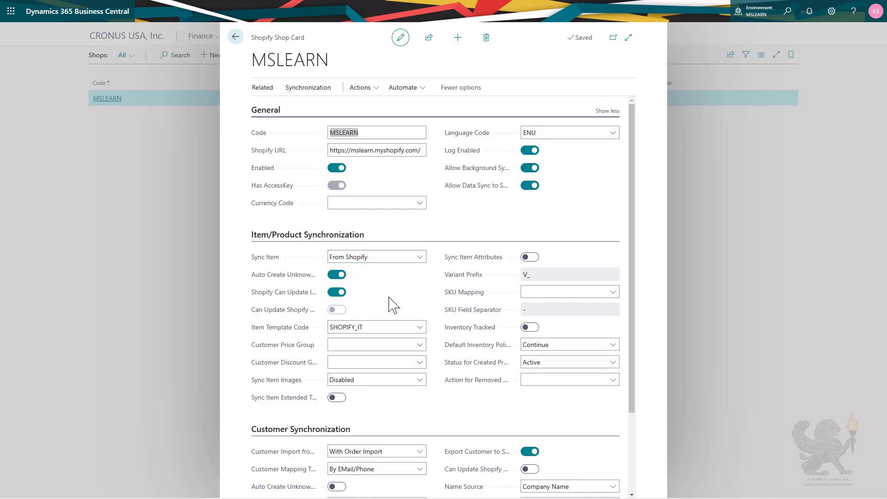
Step: Set the shop's Sync Item direction to From Shopify
click(421, 257)
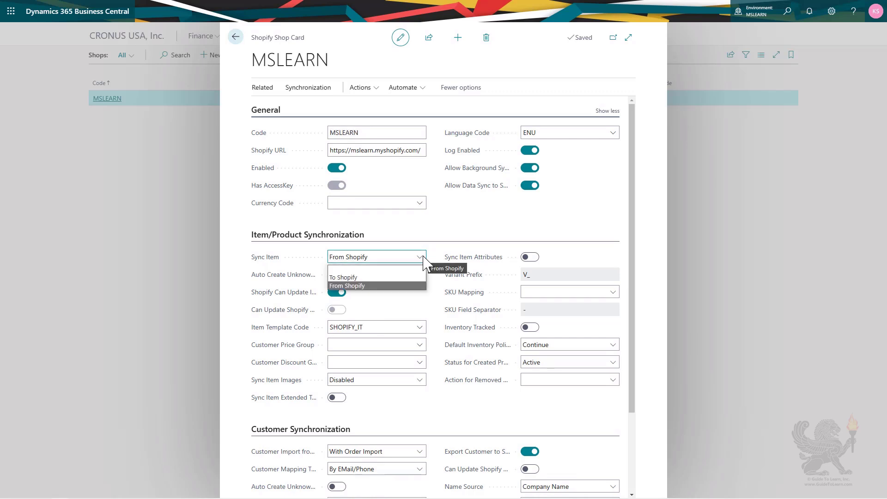
click(405, 286)
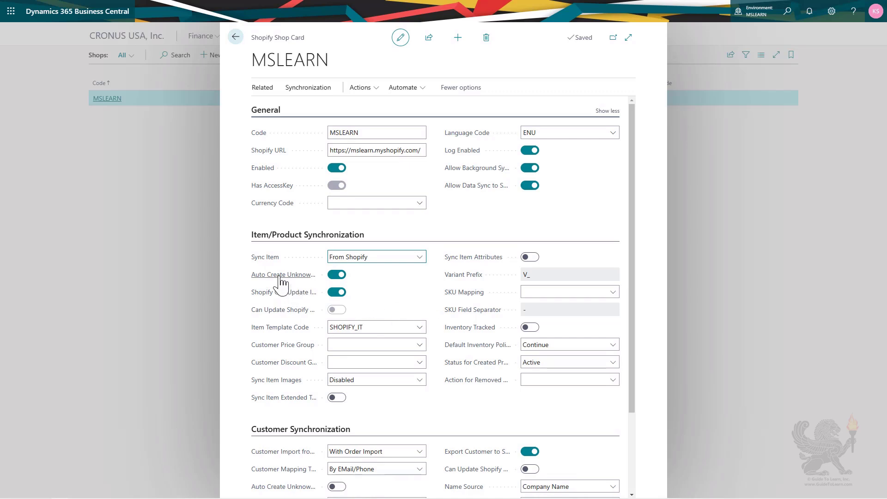
mouse_move(281, 283)
mouse_move(262, 302)
Step: Open the SHOPIFY_IT item template for editing from the full list of configuration templates
click(420, 328)
click(420, 328)
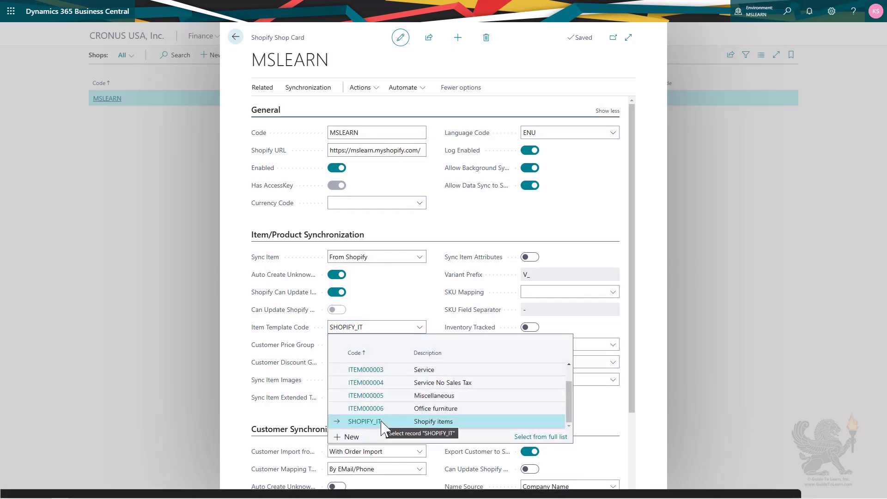
click(549, 437)
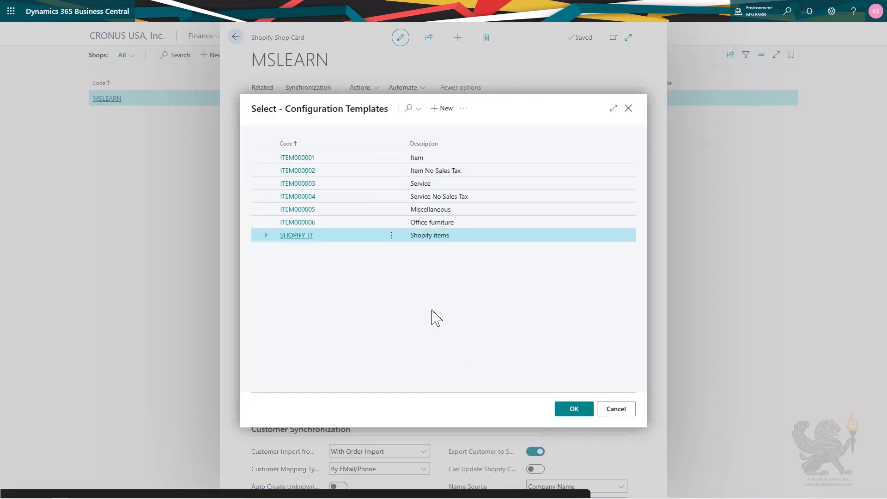
click(464, 111)
mouse_move(451, 127)
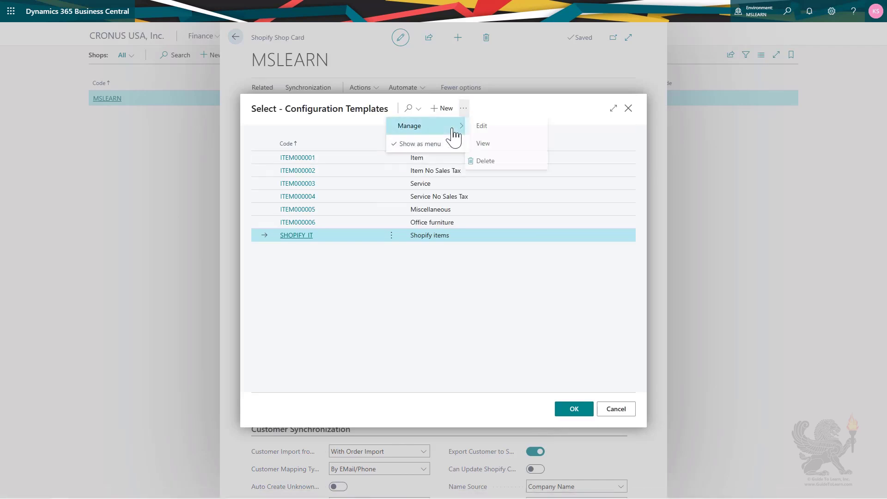
click(496, 131)
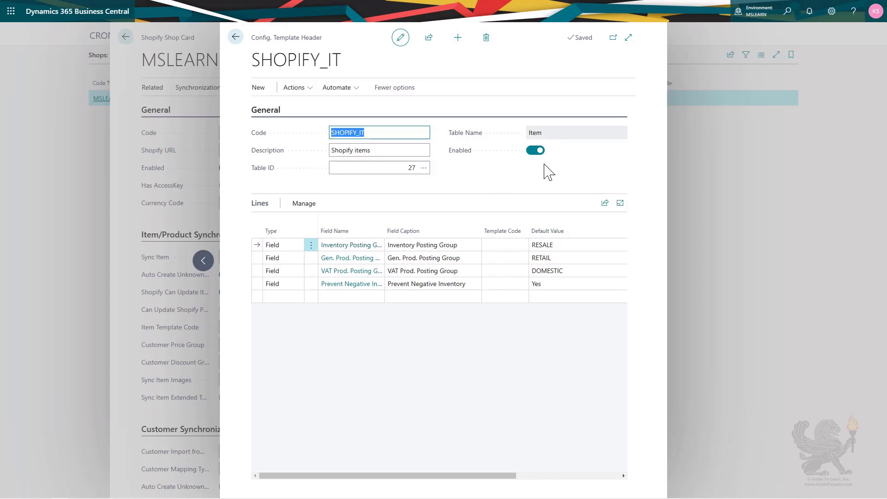
Step: Close the SHOPIFY_IT template and apply it as the shop's Item Template Code
key(Escape)
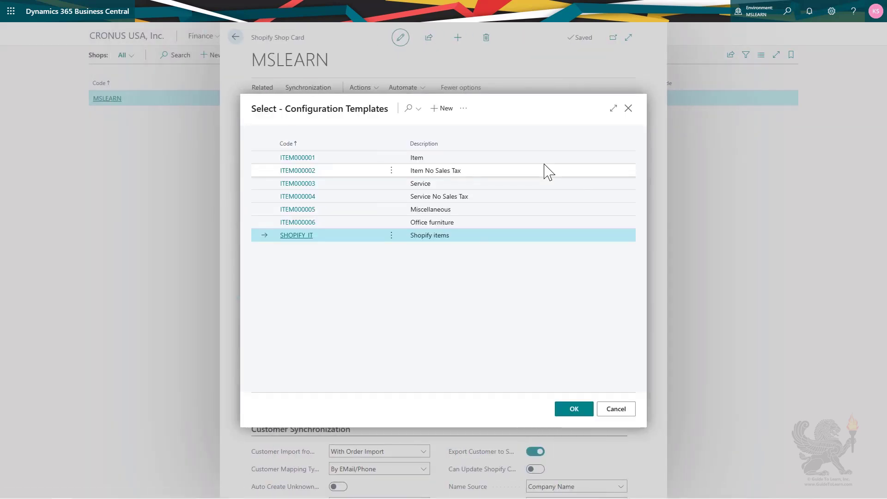
key(Return)
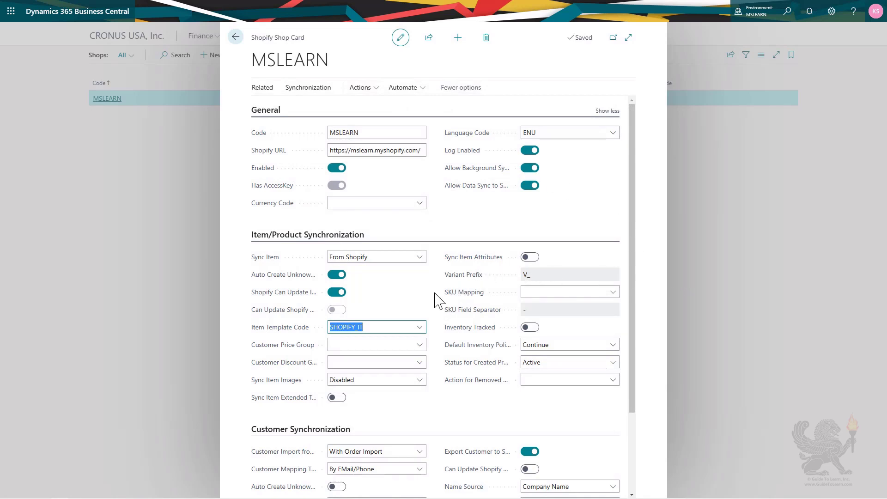
Step: Check the SKU Mapping options, and review the options and variants of the Houston Conference Table product in Shopify
click(616, 294)
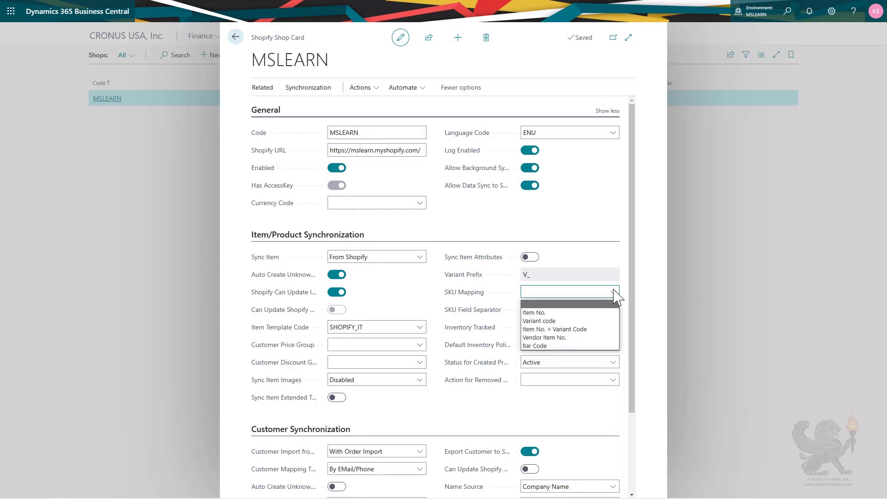
click(617, 297)
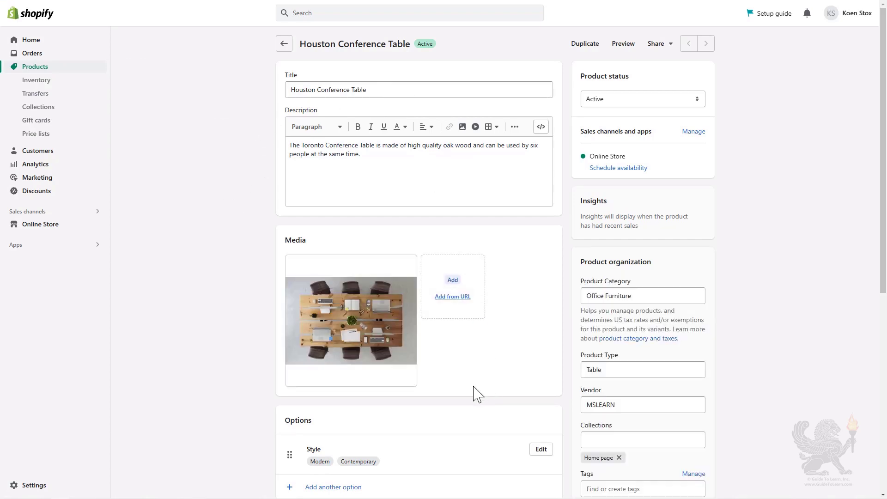
scroll(478, 395, down, 4)
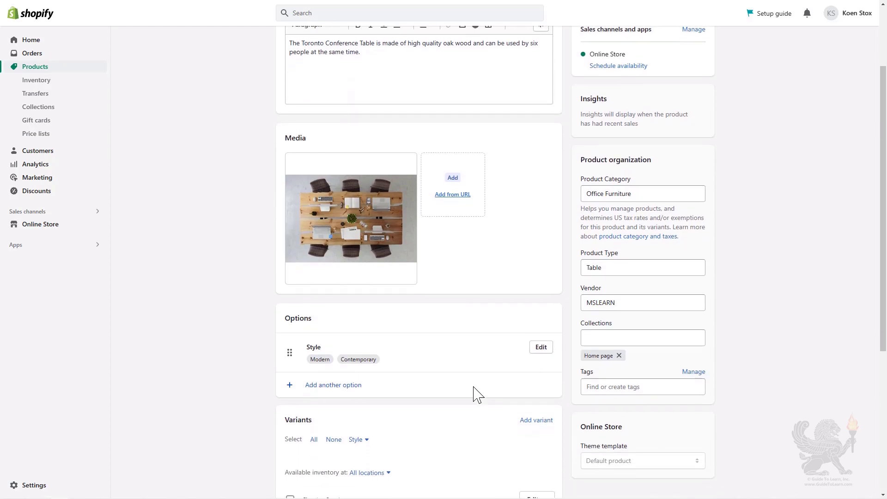
scroll(476, 395, down, 3)
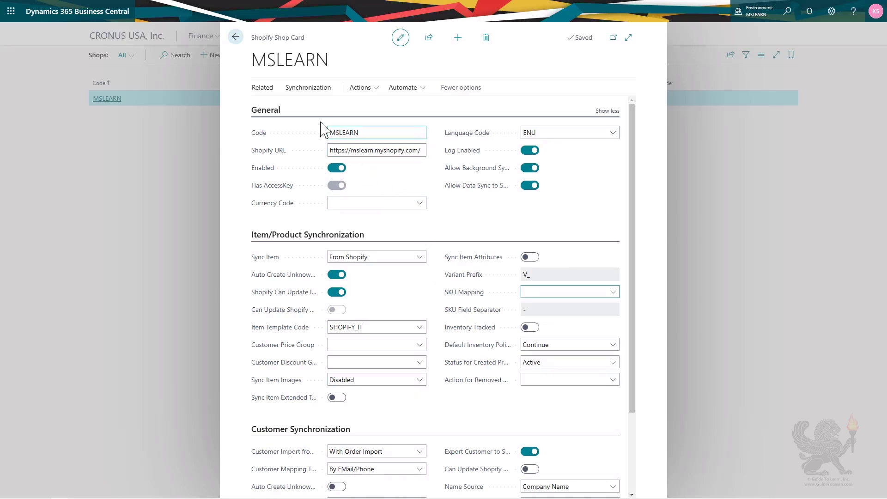
Step: In Business Central, synchronize products for the MSLEARN shop and open its list of Shopify products
click(305, 96)
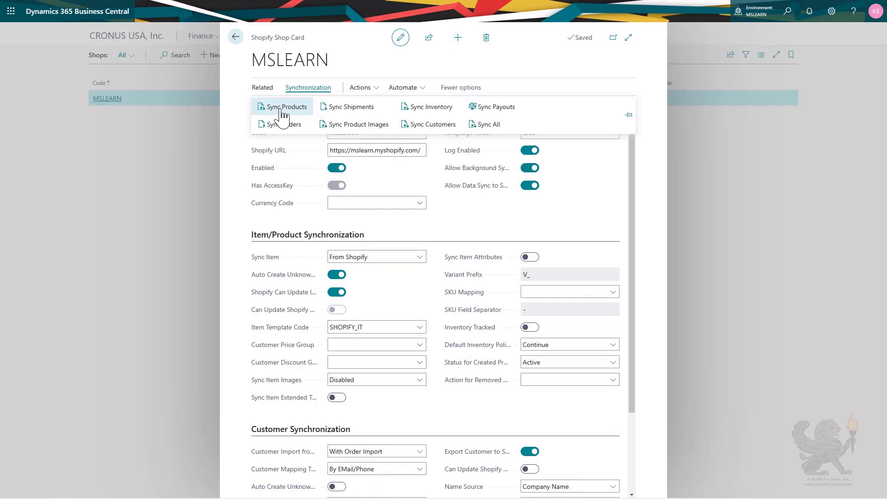
click(286, 107)
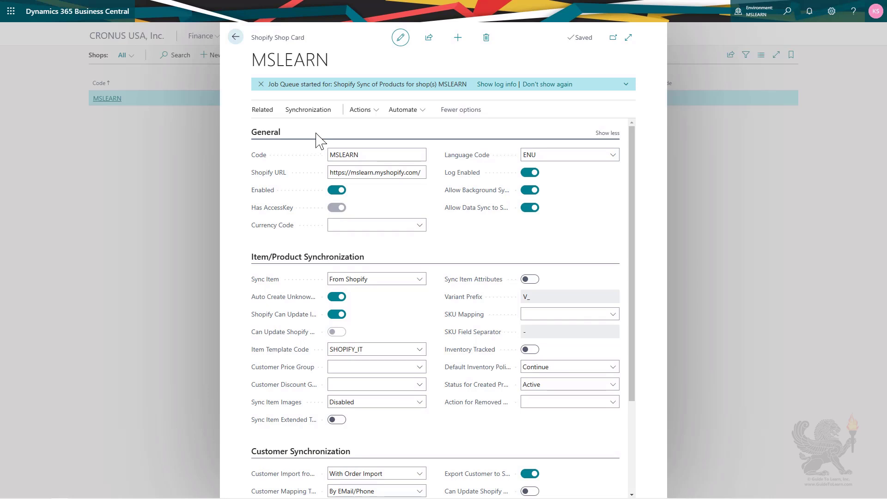
click(267, 111)
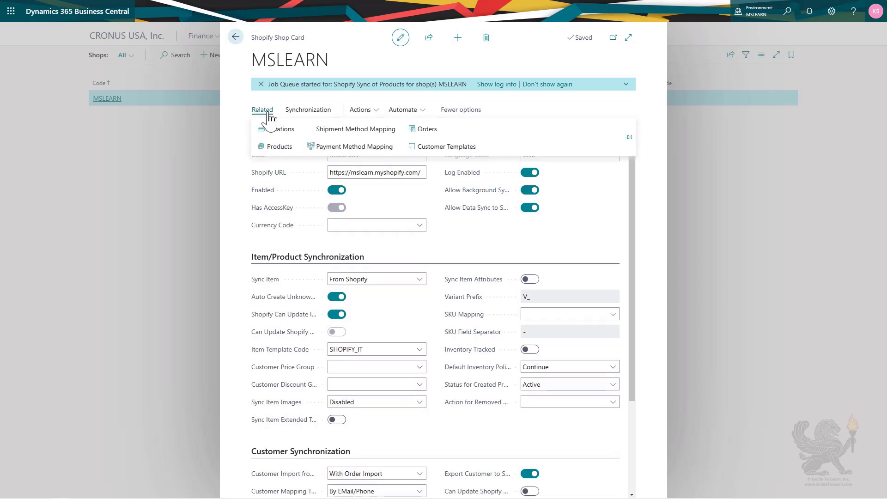
click(276, 147)
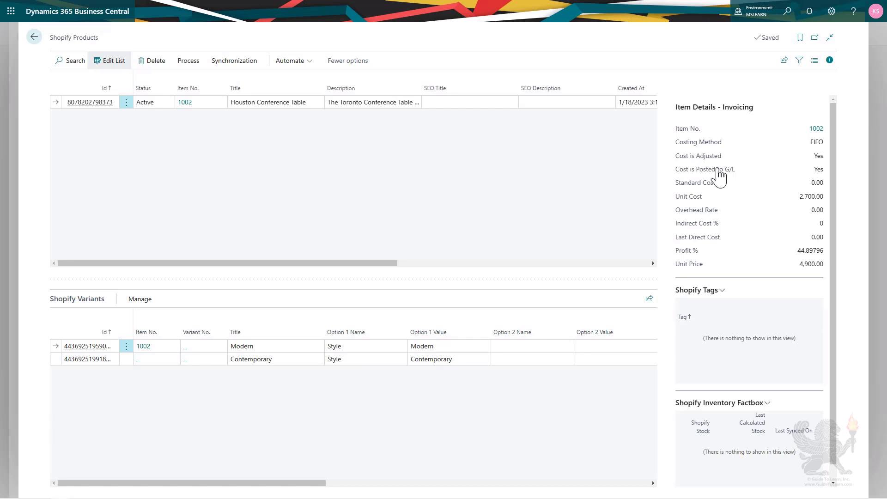
Step: Open the item card linked to the Houston Conference Table and examine its costs, posting groups and inventory settings
click(817, 130)
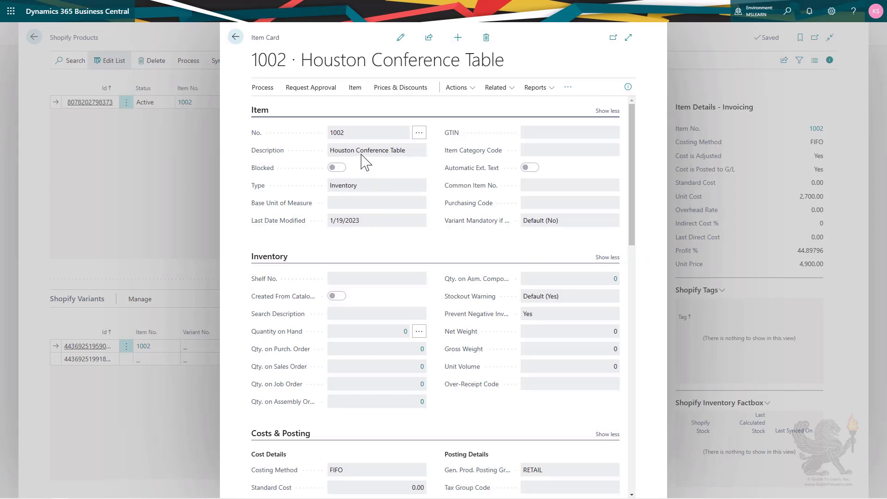
scroll(379, 201, down, 5)
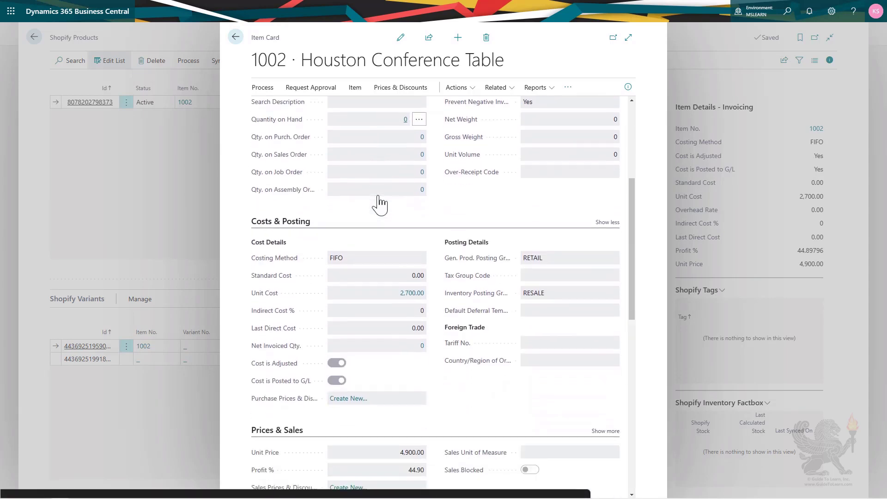
scroll(378, 201, down, 1)
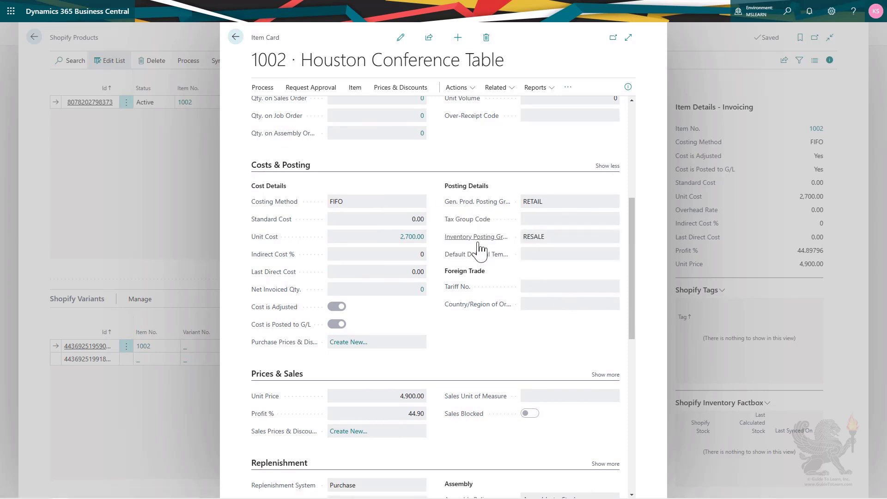
scroll(560, 282, up, 3)
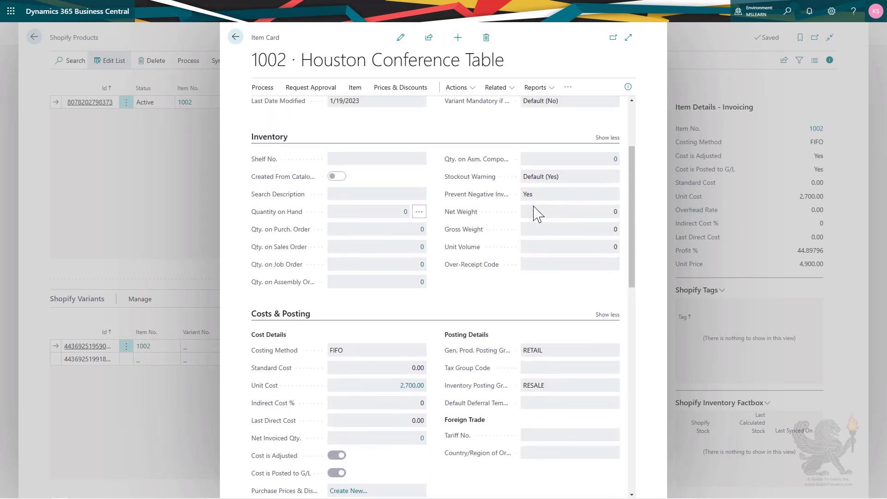
scroll(560, 276, up, 1)
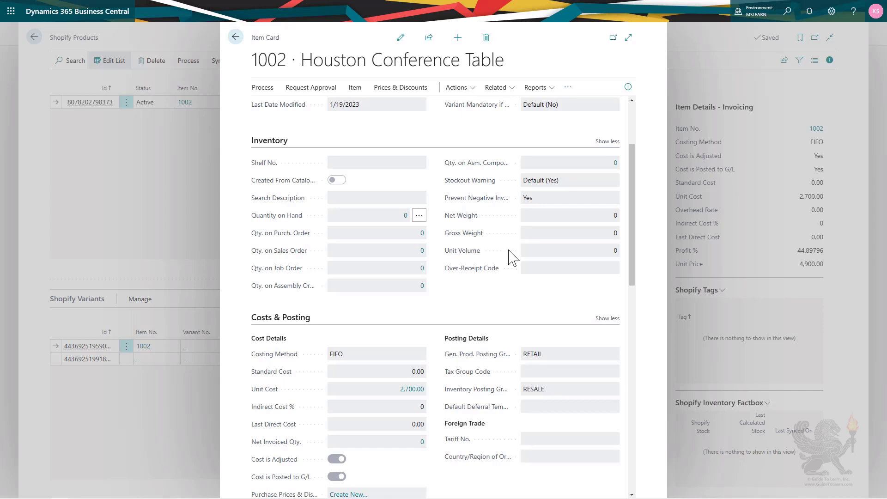
Step: Check the item variants of the Houston Conference Table and return to the MSLEARN Shopify Shop Card
click(509, 92)
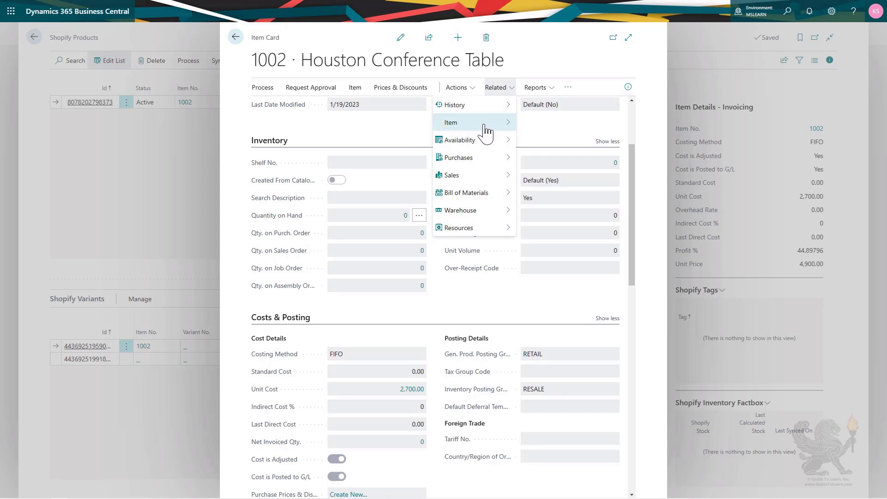
mouse_move(487, 124)
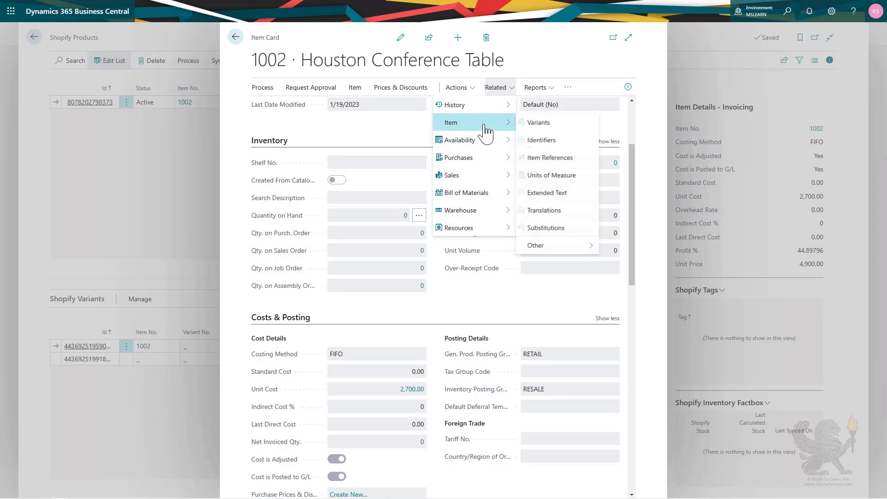
click(553, 125)
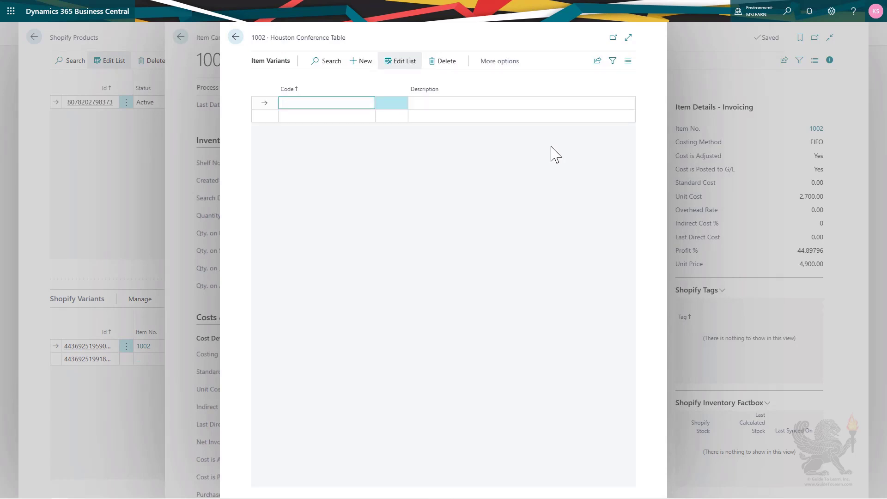
key(Escape)
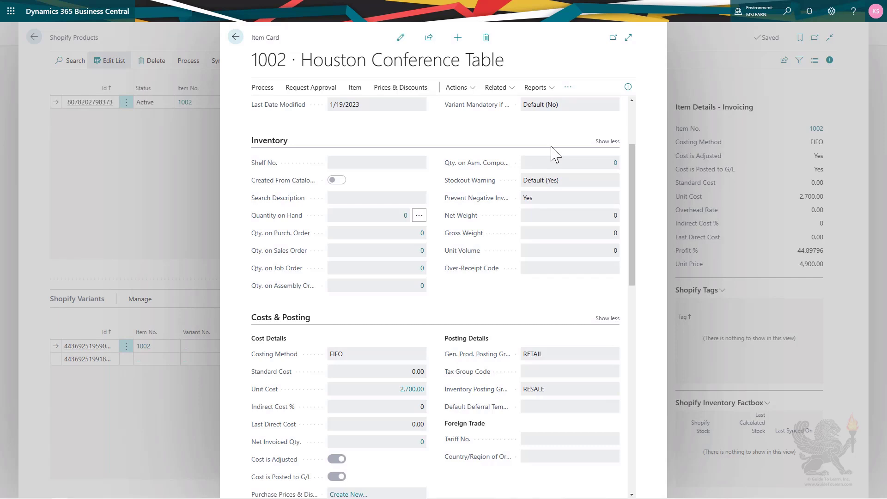
key(Escape)
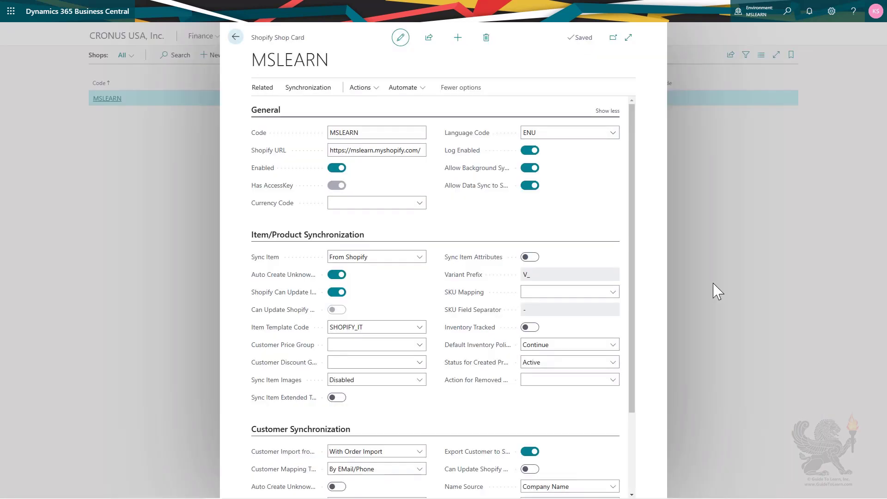
Step: Set the shop's SKU Mapping to Item No
click(563, 295)
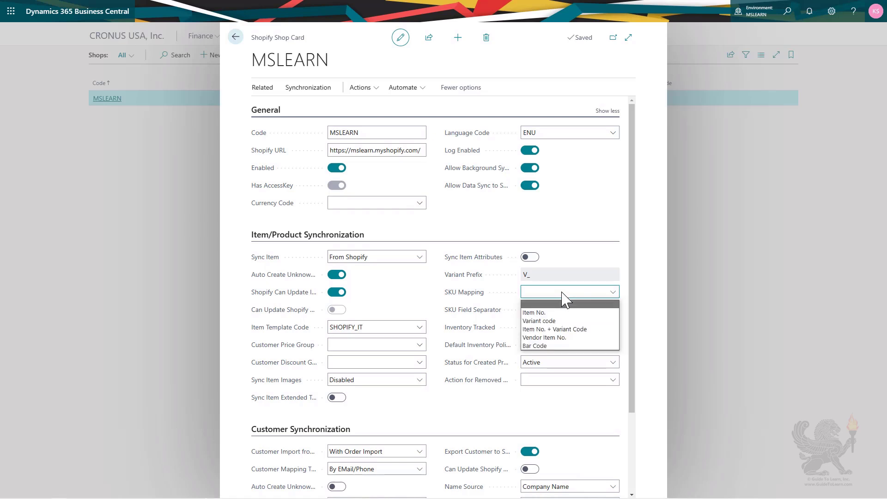
click(536, 313)
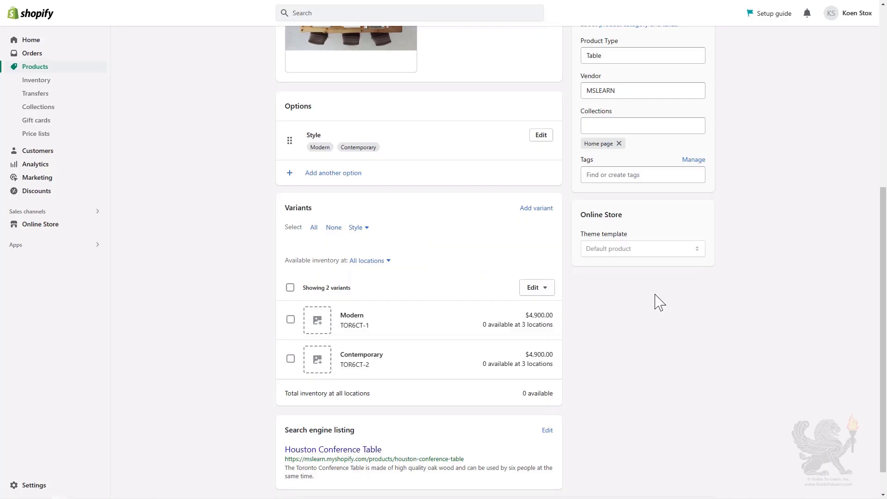
Step: In Shopify, start duplicating the Houston Conference Table product and title the copy Boston Conference Table
scroll(374, 169, up, 7)
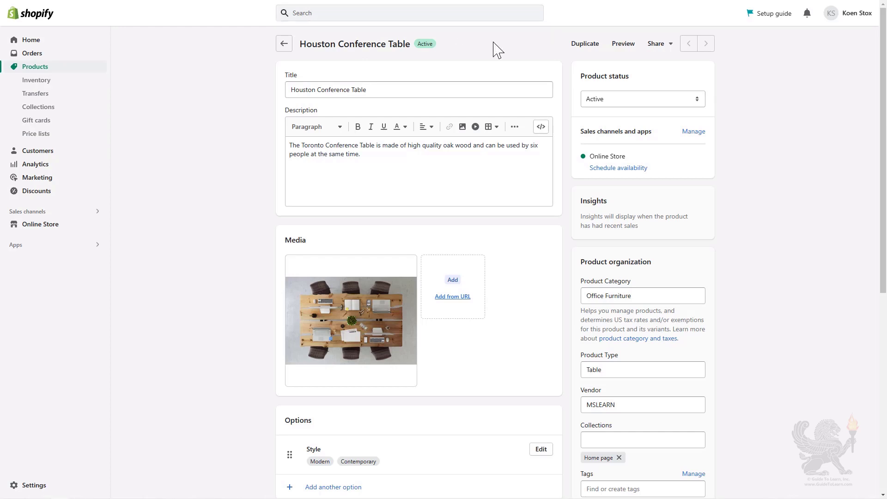
click(584, 45)
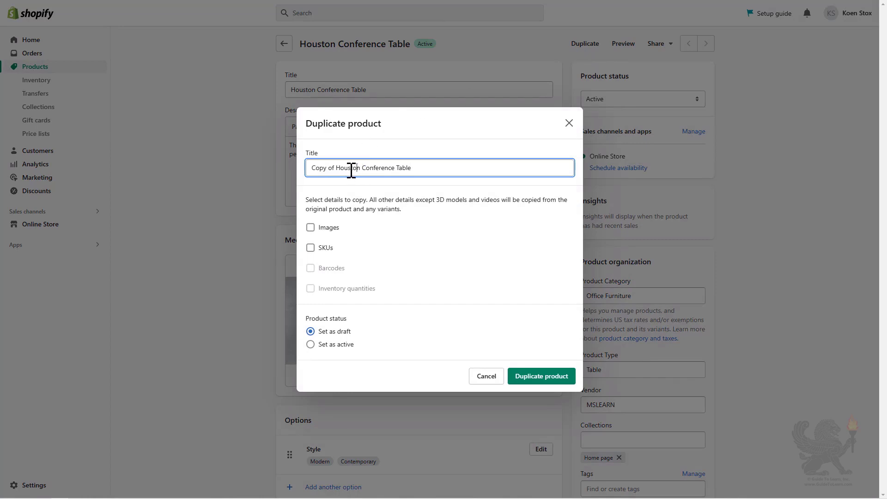
drag(352, 169, 306, 173)
key(BackSpace)
mouse_move(397, 4)
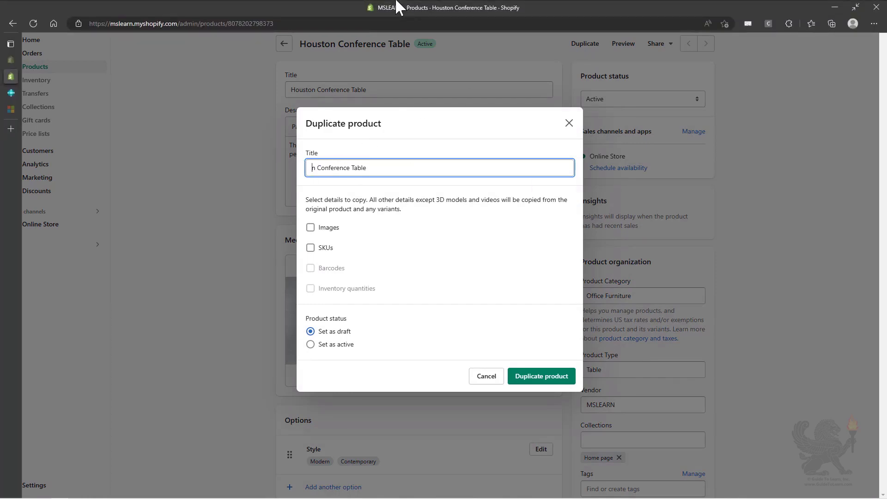
key(Delete)
key(Delete)
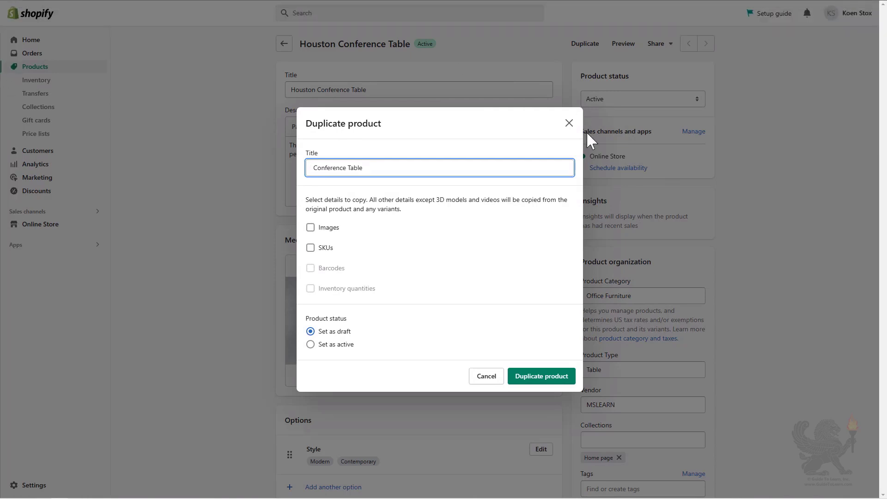
text(Boston)
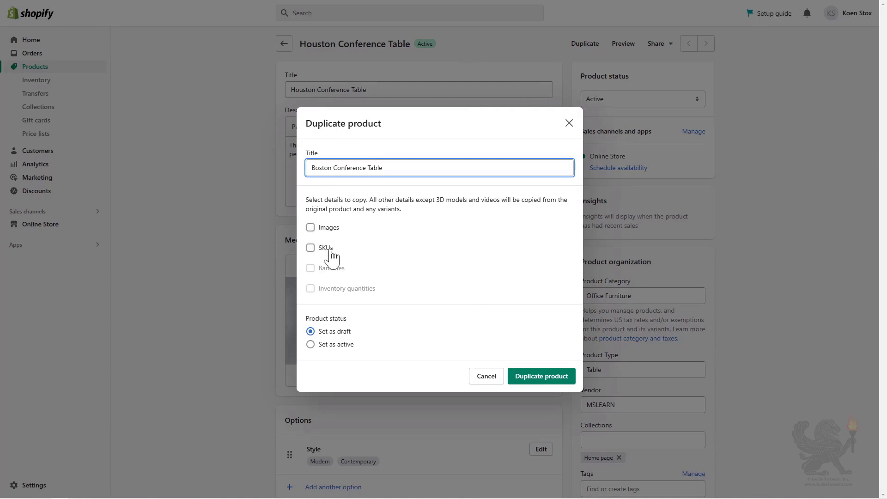
Step: Include SKUs and images in the duplicate, set its status to active, and create the product
click(310, 248)
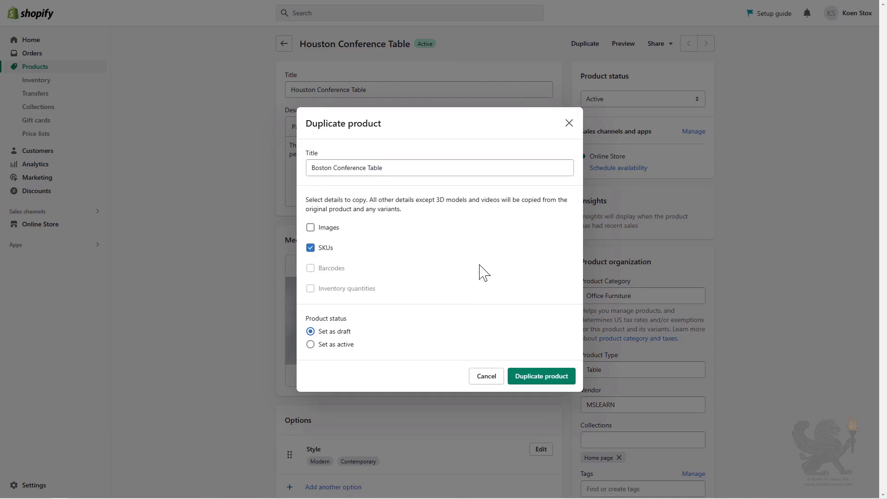
click(311, 228)
click(333, 346)
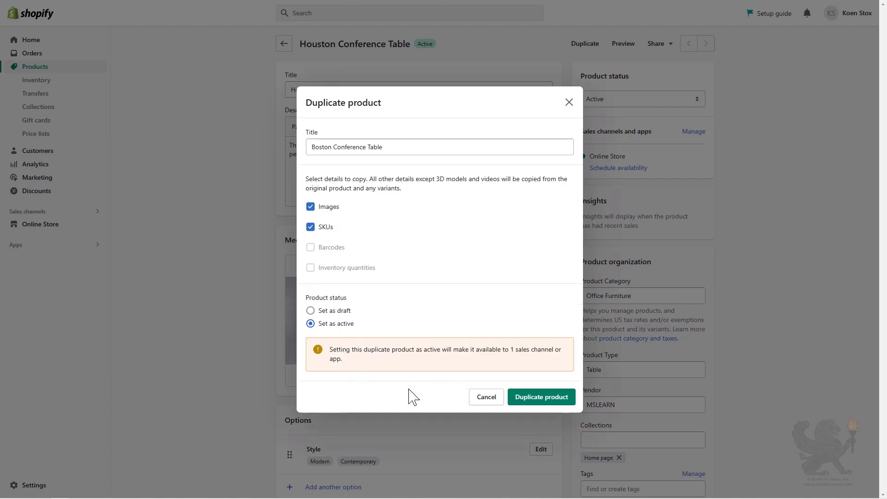
click(545, 405)
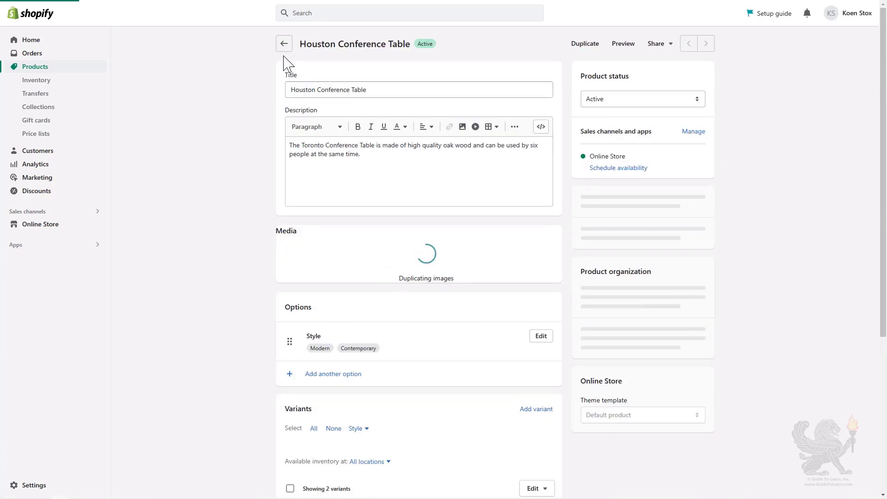
click(284, 45)
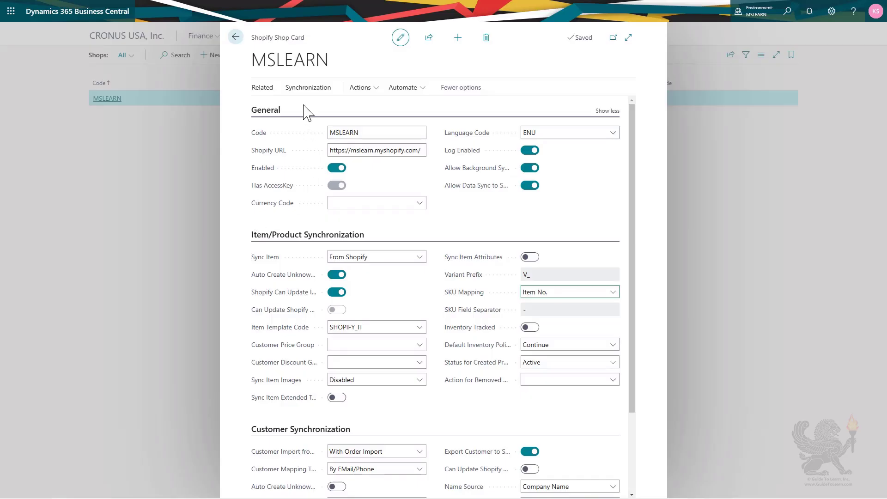
Step: Back in Business Central, rerun the product synchronization for the MSLEARN shop and reopen the Shopify products list
click(298, 91)
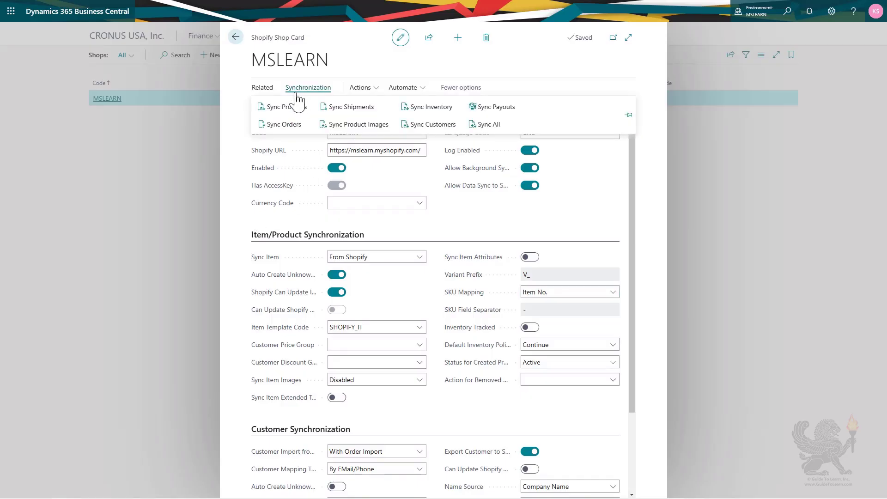
click(291, 109)
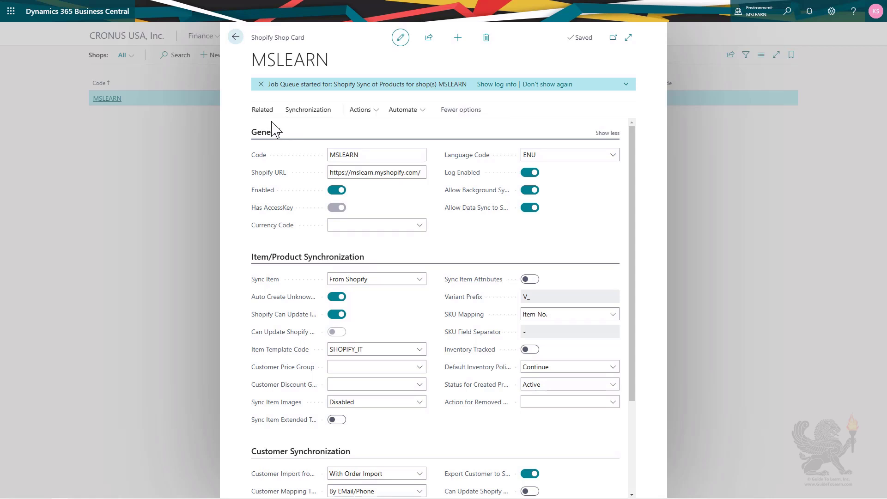
click(266, 113)
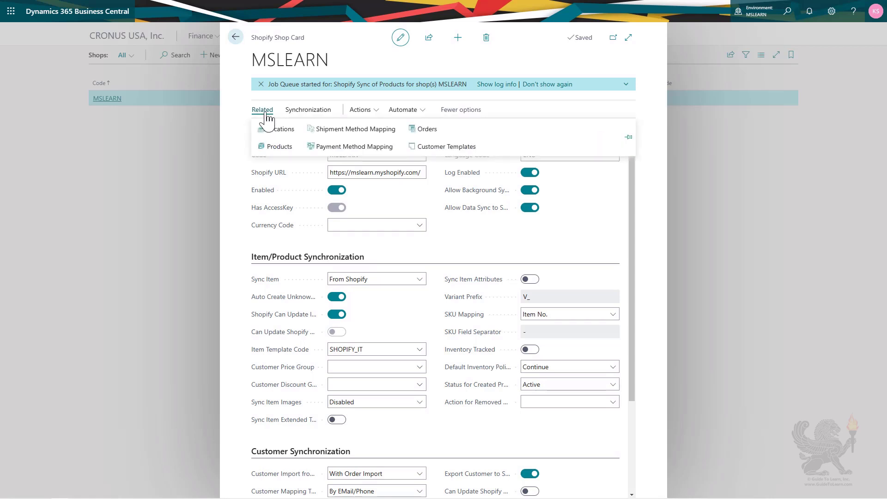
click(279, 146)
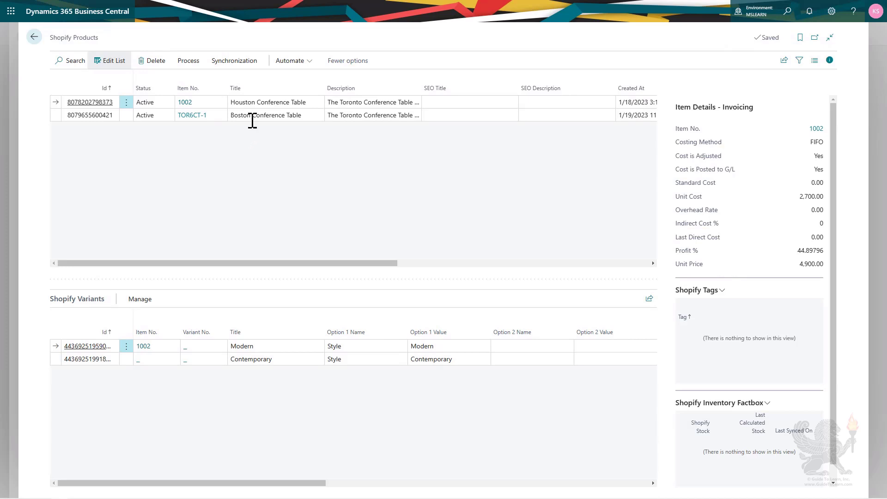
Step: Compare the variant item numbers of the Boston Conference Table with those of the Houston Conference Table
click(450, 116)
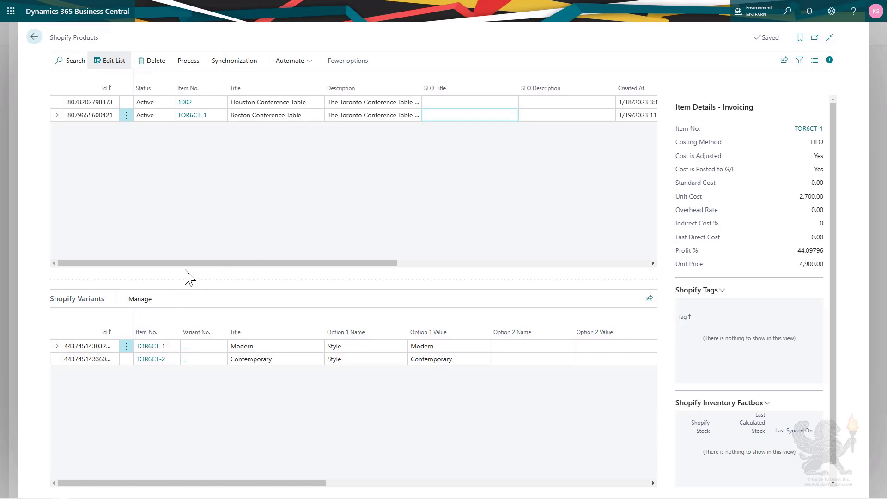
click(455, 102)
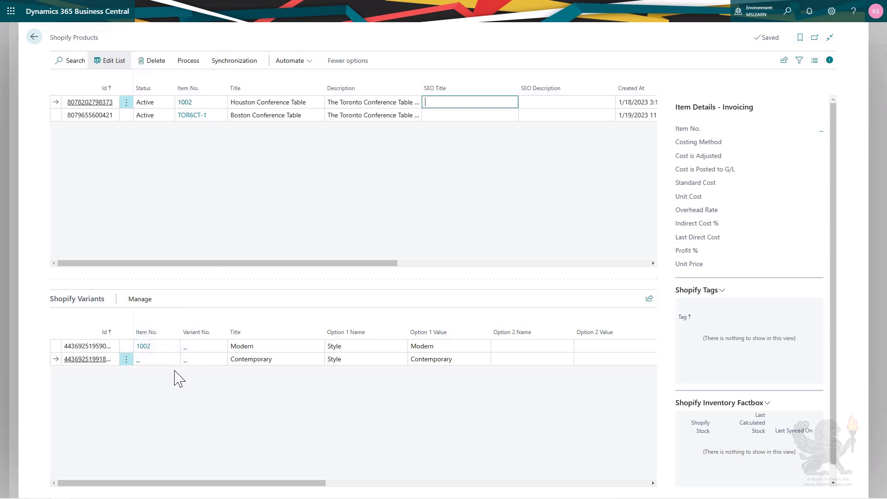
click(456, 115)
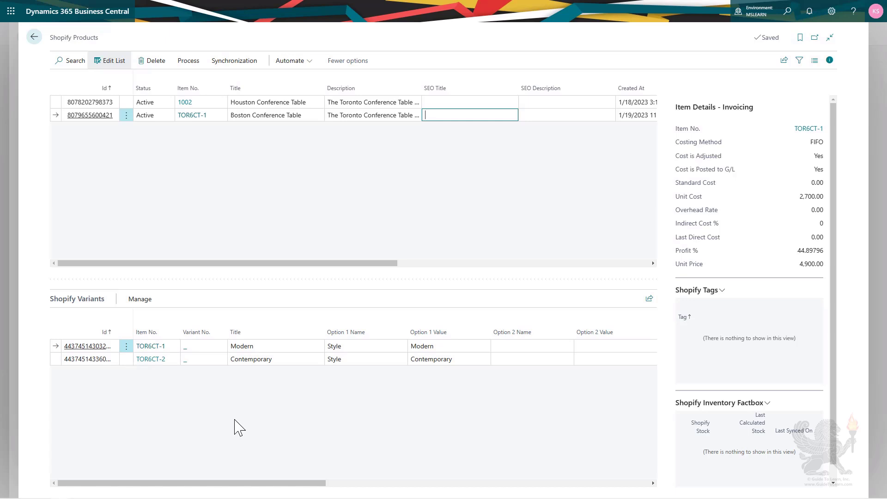
Step: Open the item card of the Boston table's Contemporary variant and review its inventory, costing and posting details
click(157, 361)
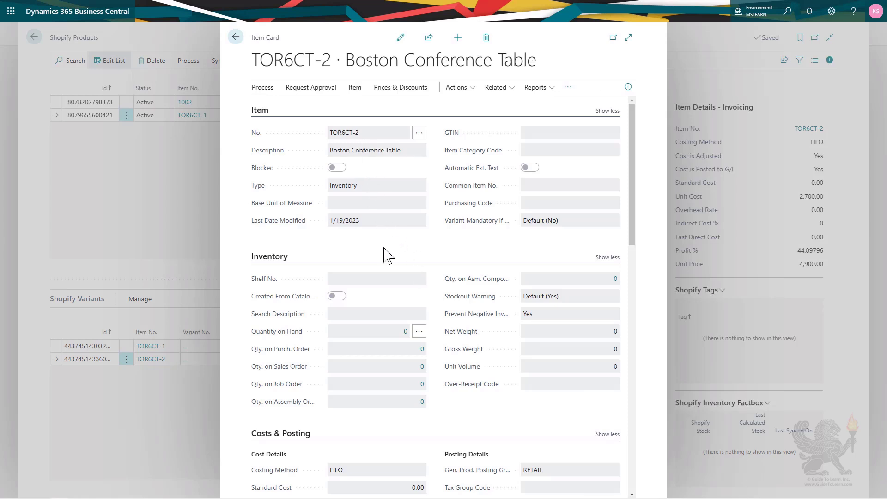
scroll(384, 254, down, 1)
scroll(387, 257, down, 3)
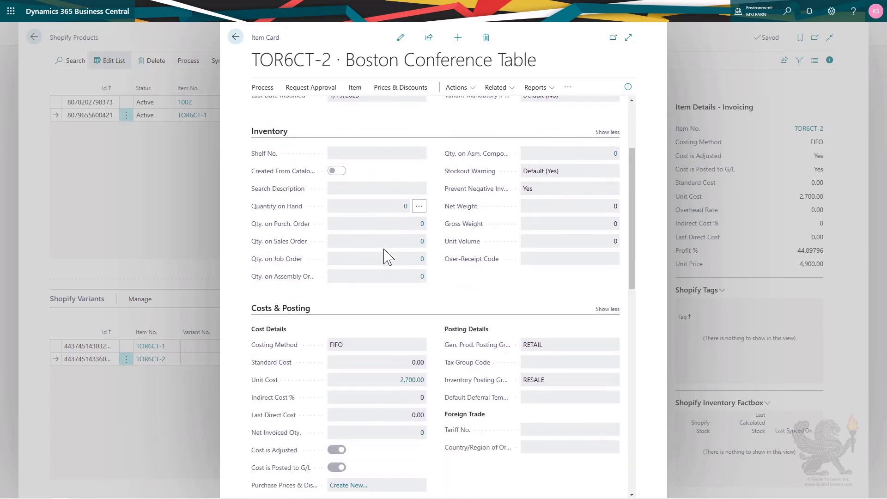
scroll(386, 257, down, 1)
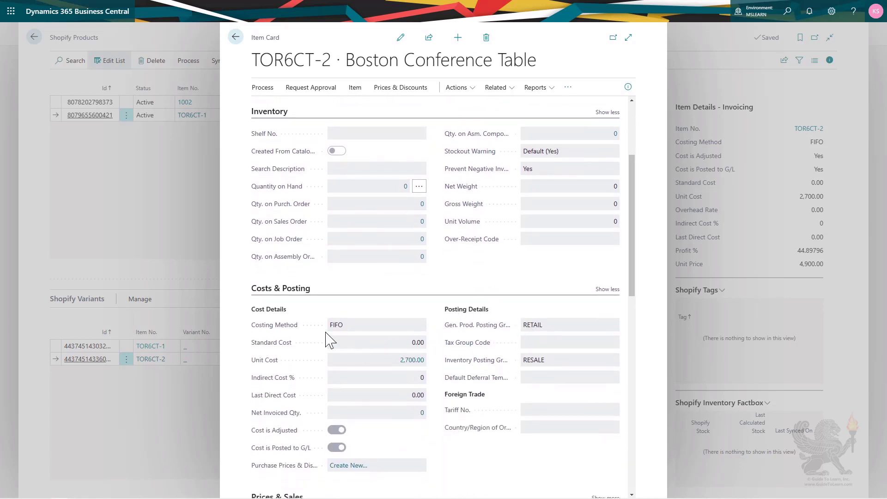
scroll(325, 333, up, 5)
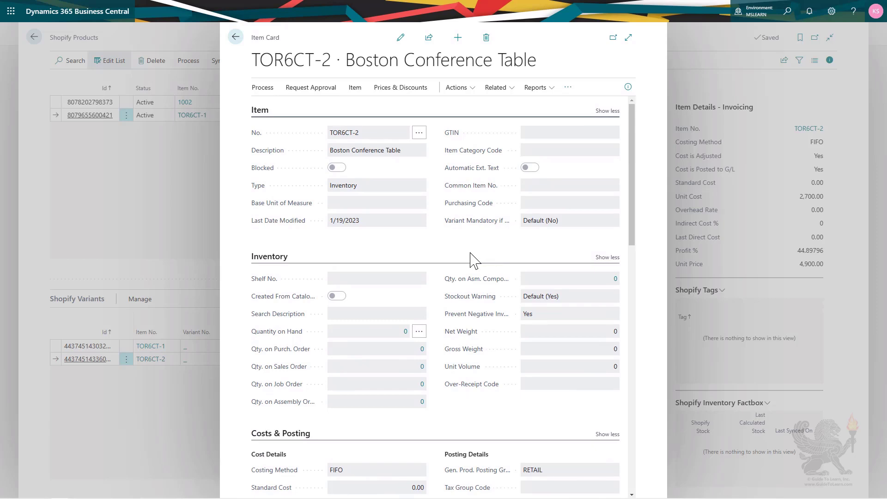
Step: Check the item variants defined for TOR6CT-2, and return to the Shopify products list
click(502, 94)
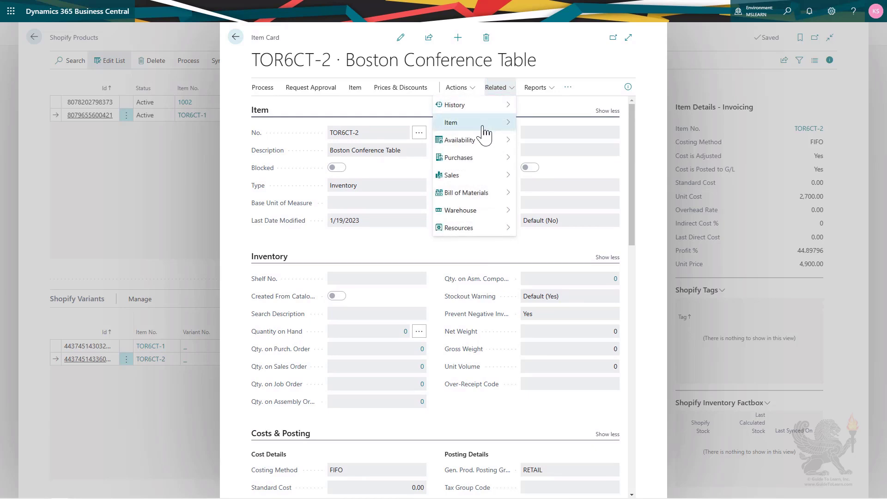
mouse_move(482, 128)
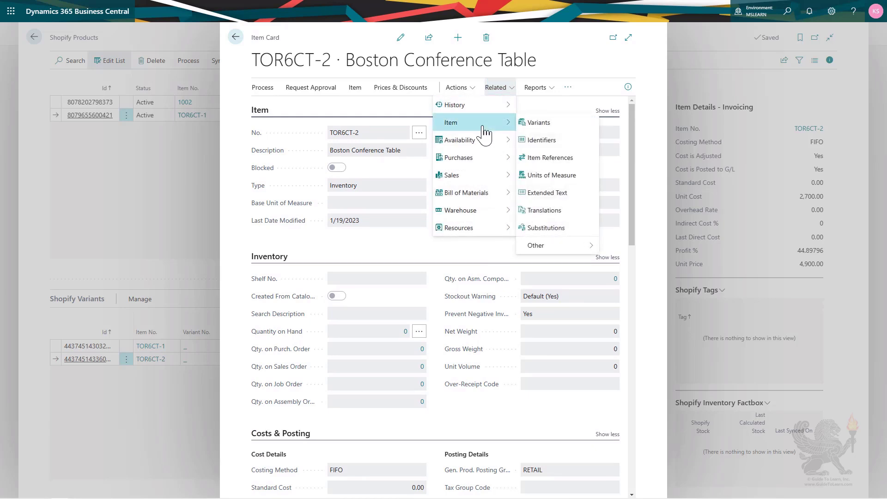
click(536, 124)
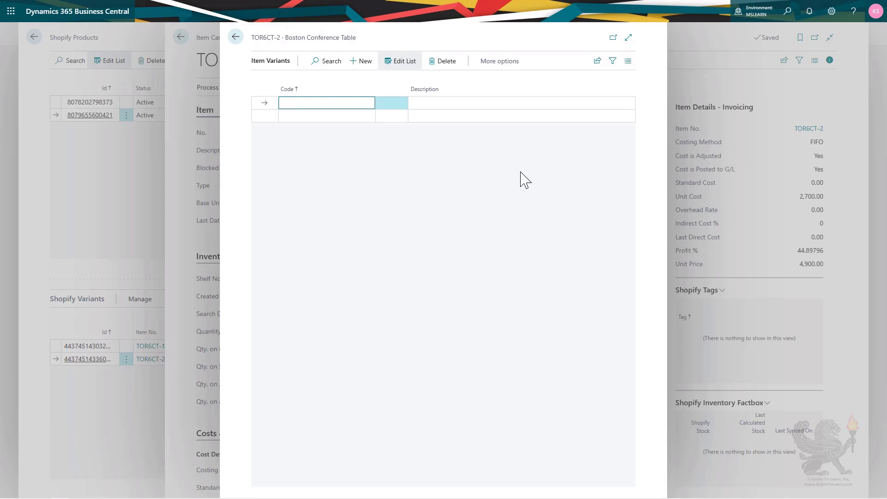
key(Escape)
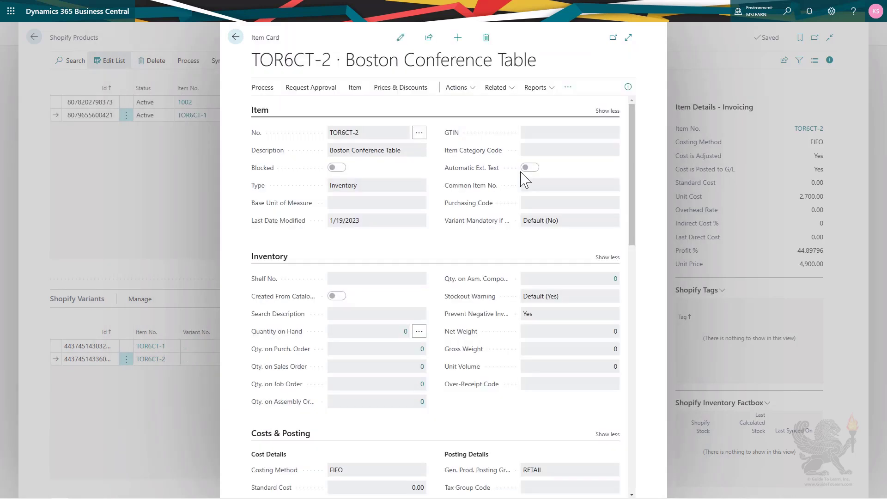
key(Escape)
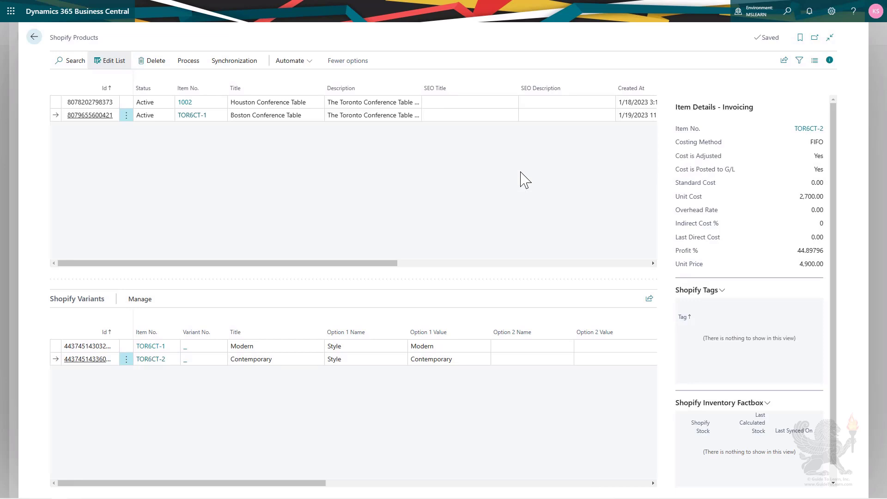
Step: Return to the MSLEARN Shop Card and set the SKU Mapping to Variant code
key(Escape)
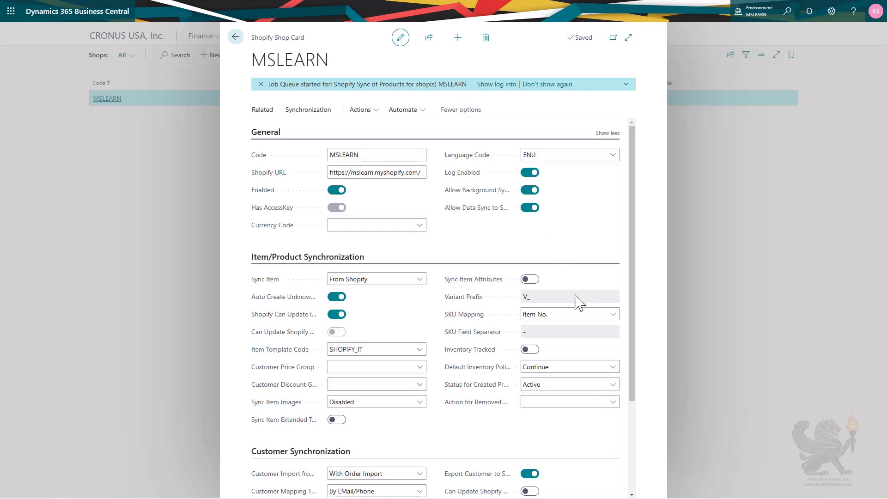
click(616, 313)
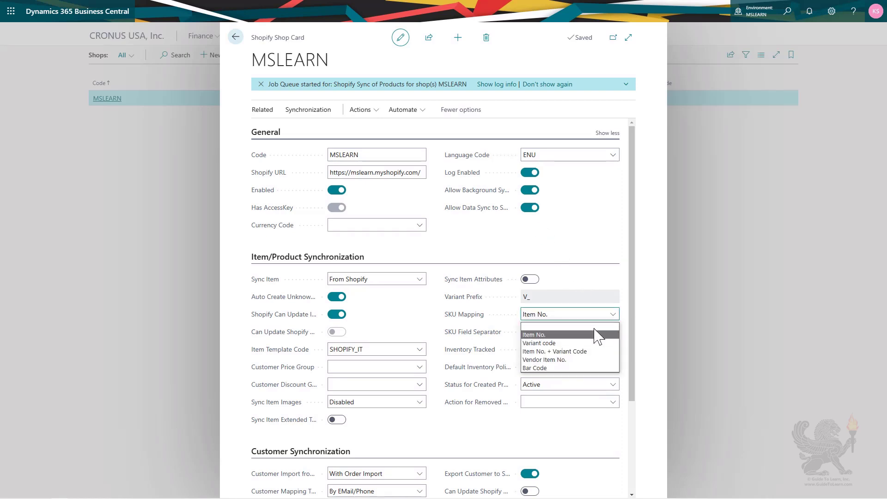
click(577, 346)
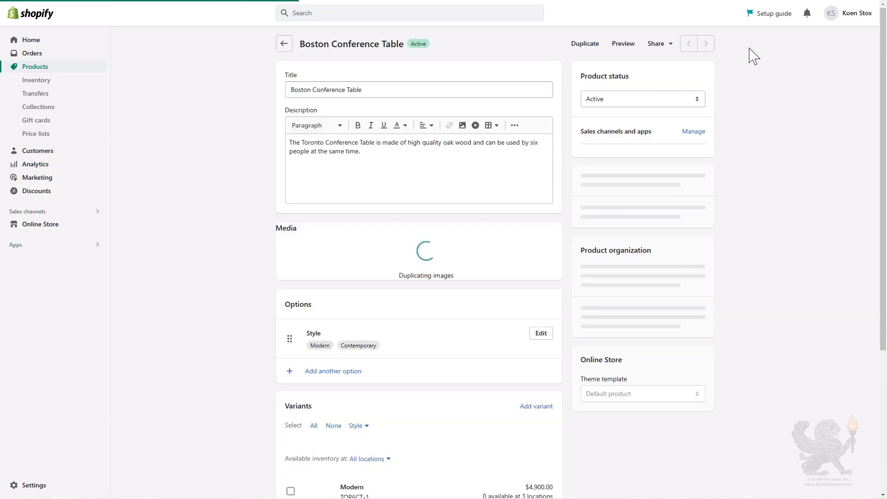
Step: In Shopify, start duplicating the Boston Conference Table product and title the copy Chicago Conference Table
click(577, 44)
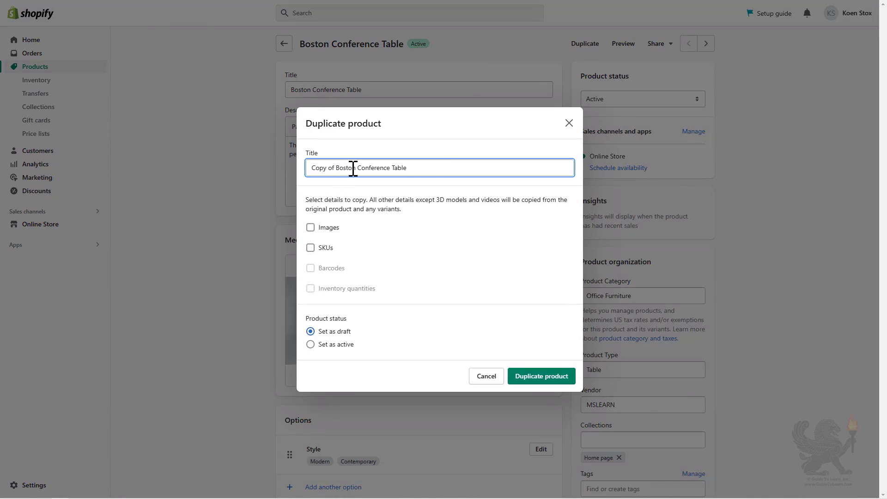
drag(354, 167, 307, 170)
key(BackSpace)
key(Delete)
text(Chicago)
Step: Include images and SKUs in the duplicate, set its status to active, and create the product
click(324, 230)
click(325, 247)
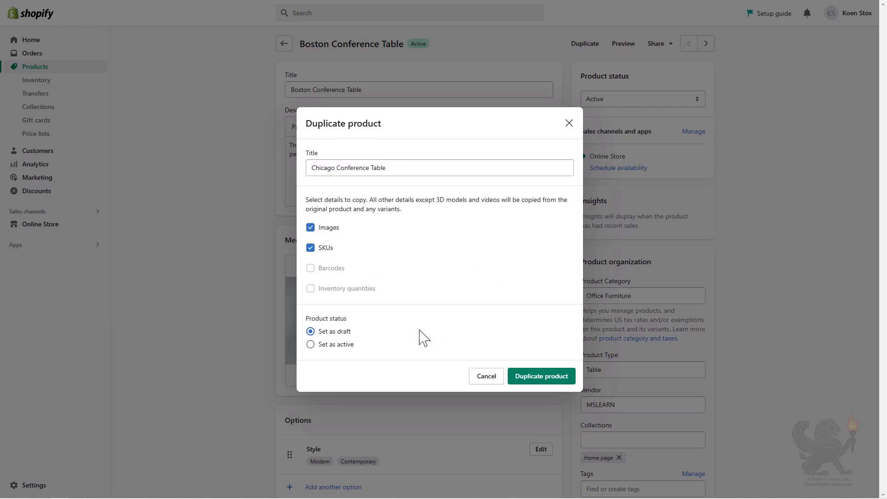
click(352, 347)
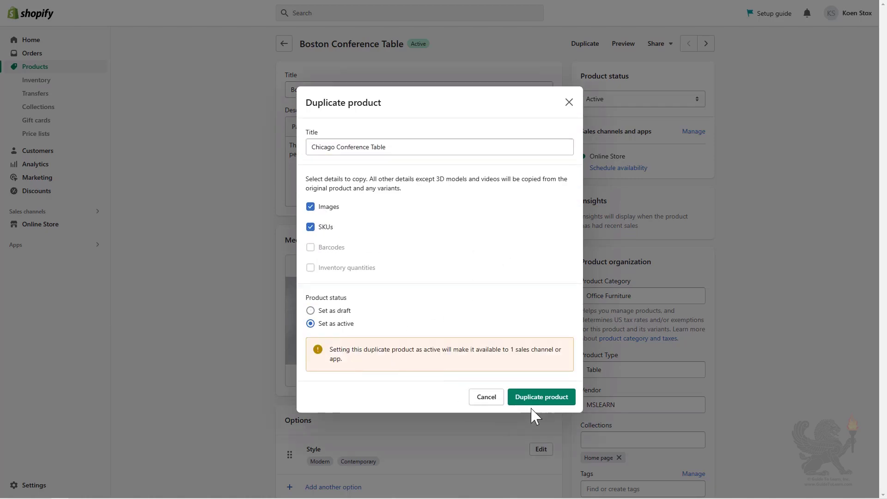
click(541, 398)
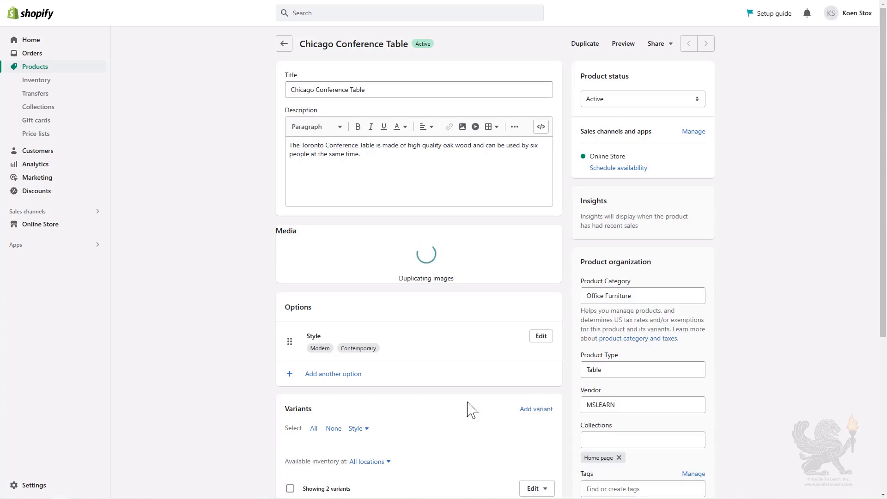
Step: Review the variants and SKUs of the Chicago Conference Table, and leave the product page
scroll(434, 390, down, 4)
scroll(434, 389, down, 1)
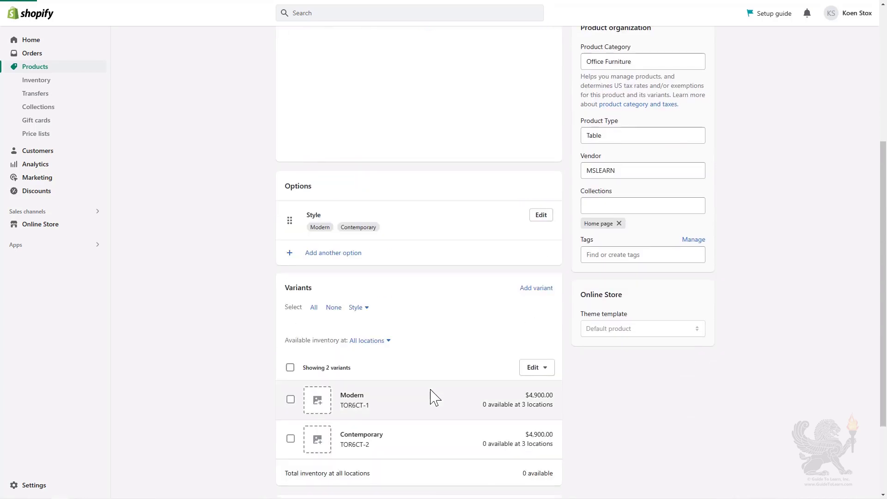
scroll(433, 398, up, 5)
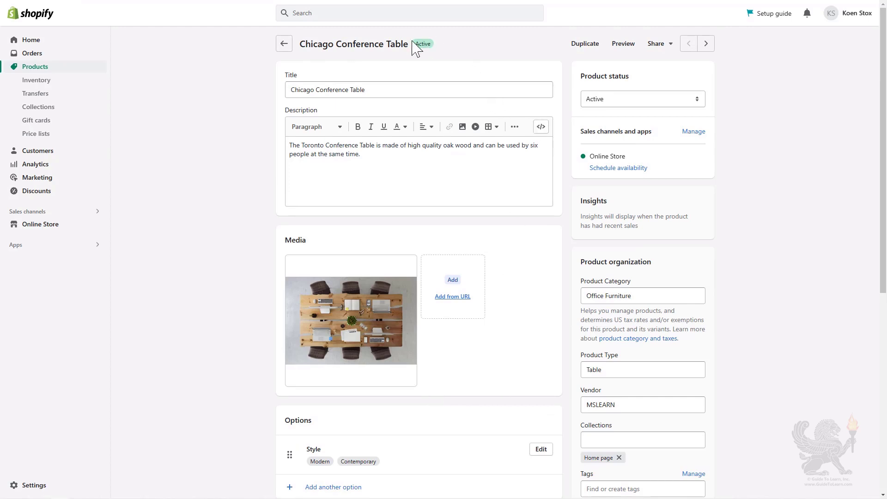
scroll(459, 177, down, 5)
scroll(457, 176, down, 2)
scroll(457, 176, up, 8)
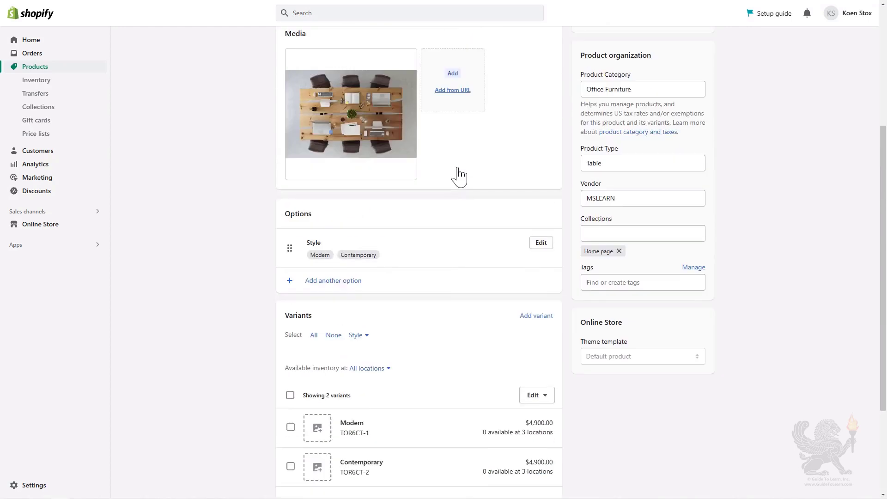
click(284, 45)
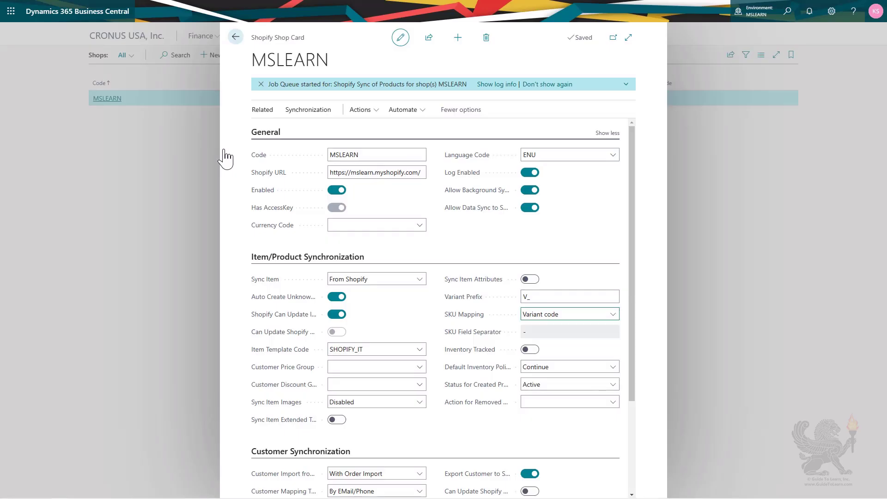
Step: In Business Central, synchronize the MSLEARN shop's products again and reopen the Shopify products list
click(292, 115)
click(266, 111)
click(272, 144)
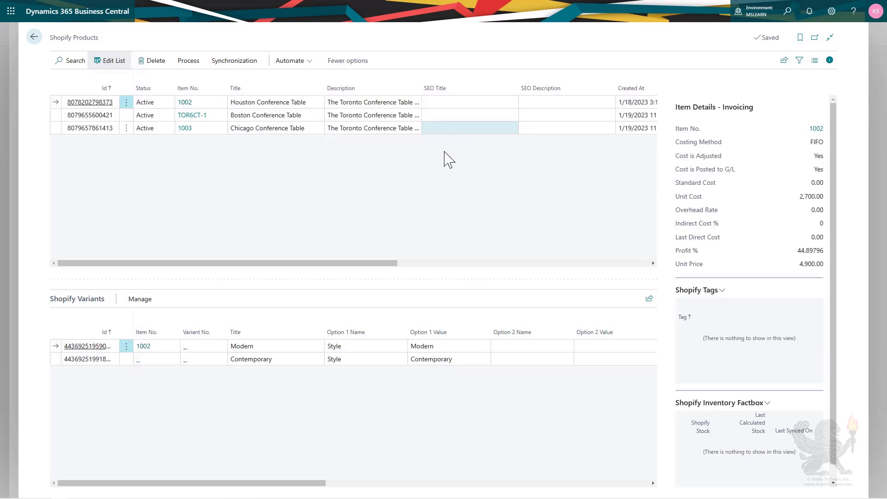
Step: Examine the Chicago Conference Table's Shopify variants and the item variants of item 1003
click(445, 128)
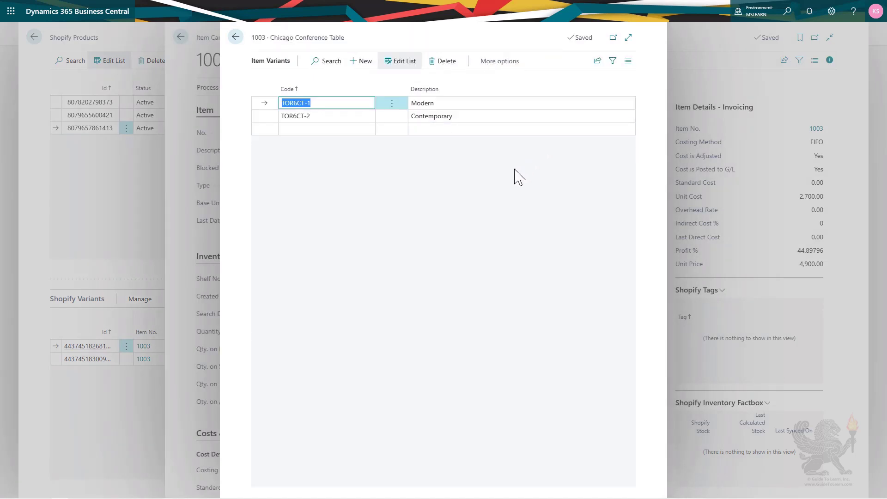
key(Escape)
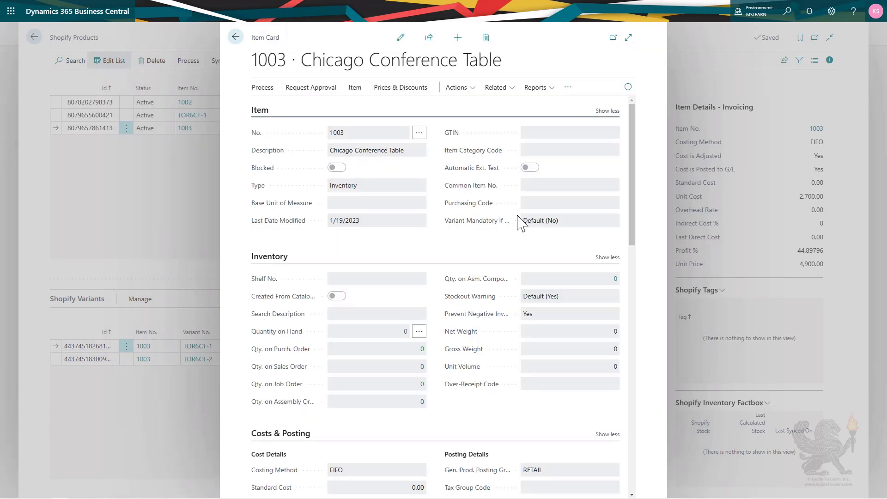
key(Escape)
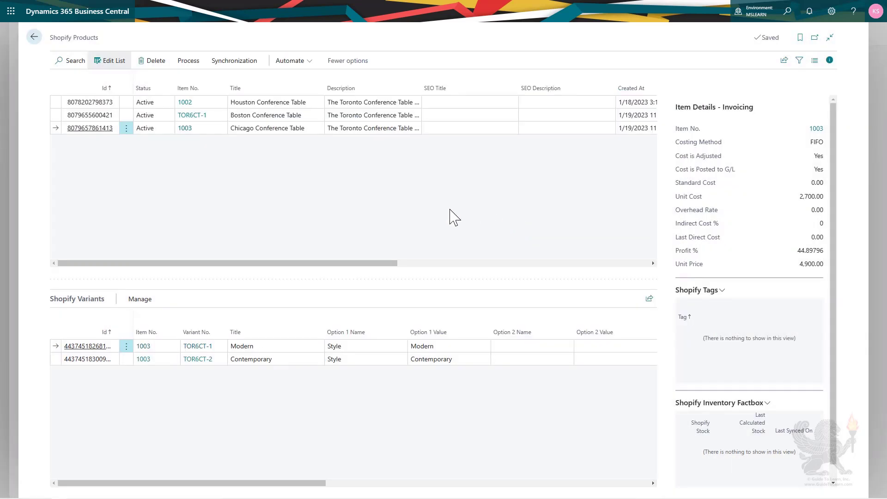
Step: Return to the MSLEARN Shop Card and open the choices for SKU Mapping
key(Escape)
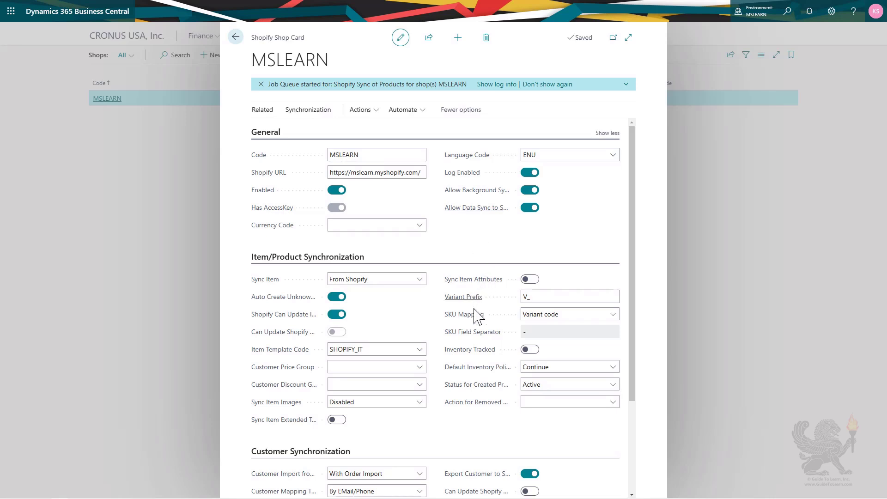
mouse_move(473, 324)
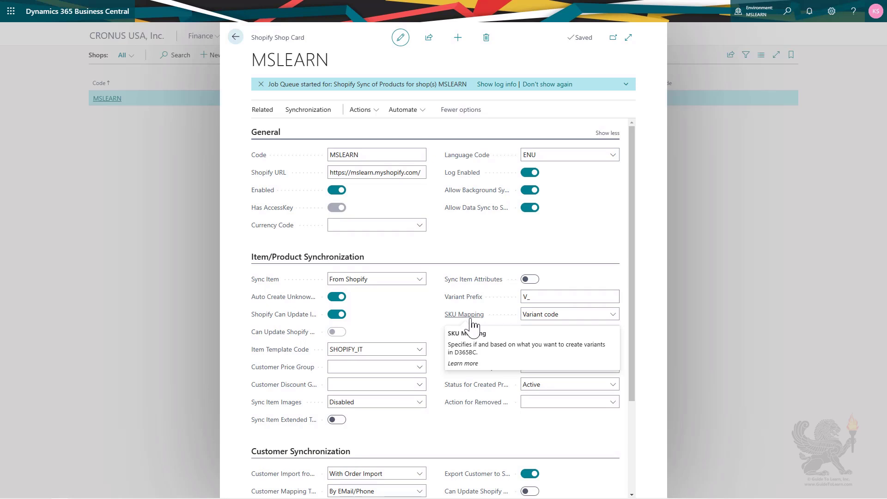
click(614, 316)
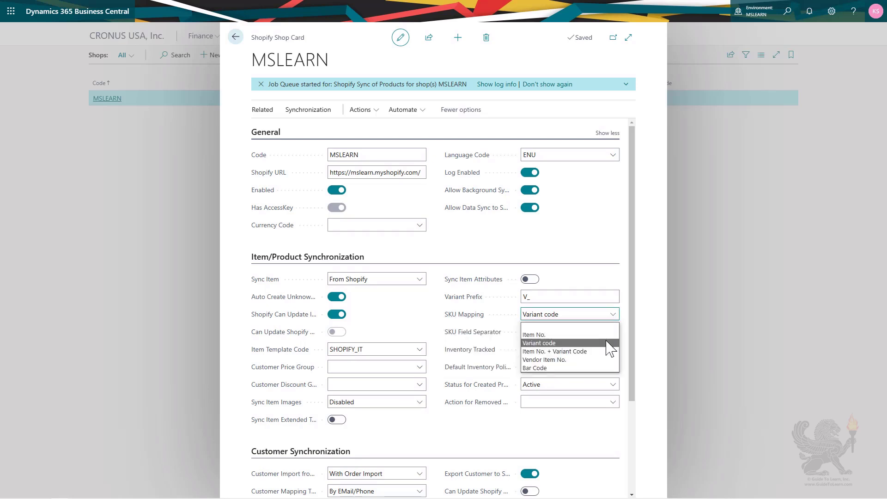